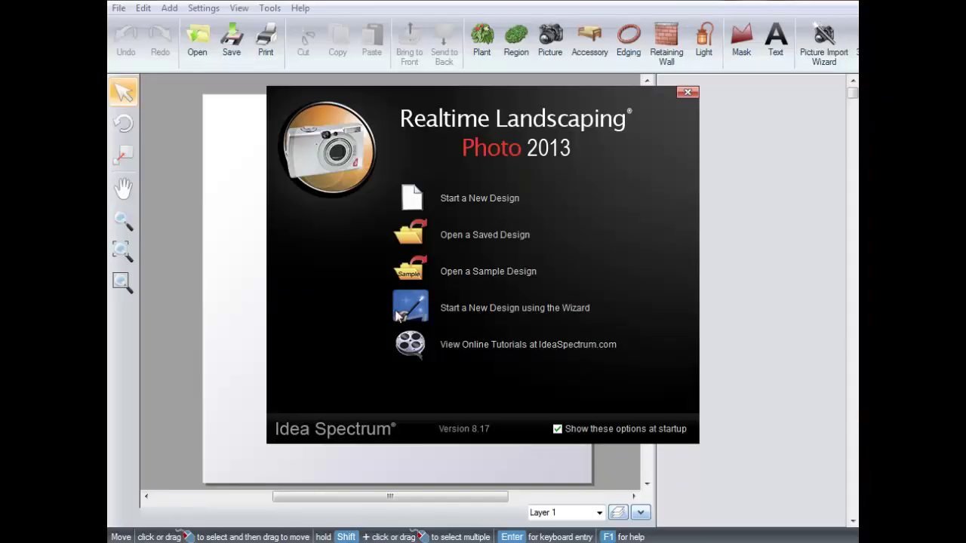
# Start a new photo design and import IMG0147.jpg as its background picture
pyautogui.click(460, 315)
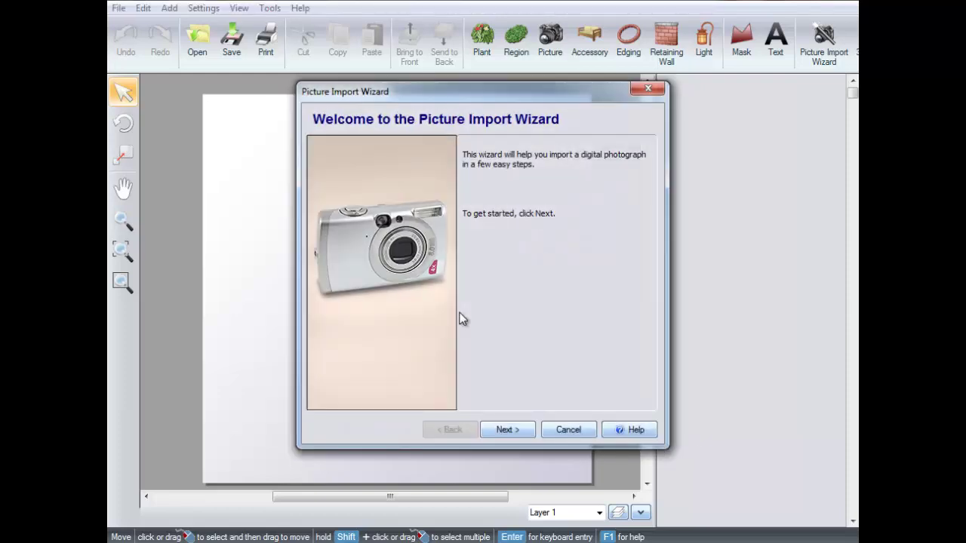
pyautogui.click(518, 432)
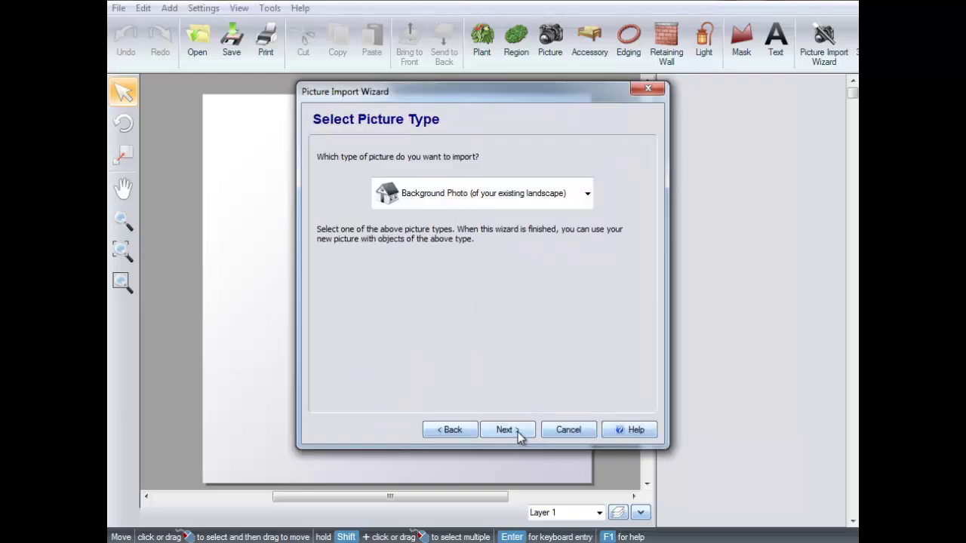
pyautogui.click(517, 432)
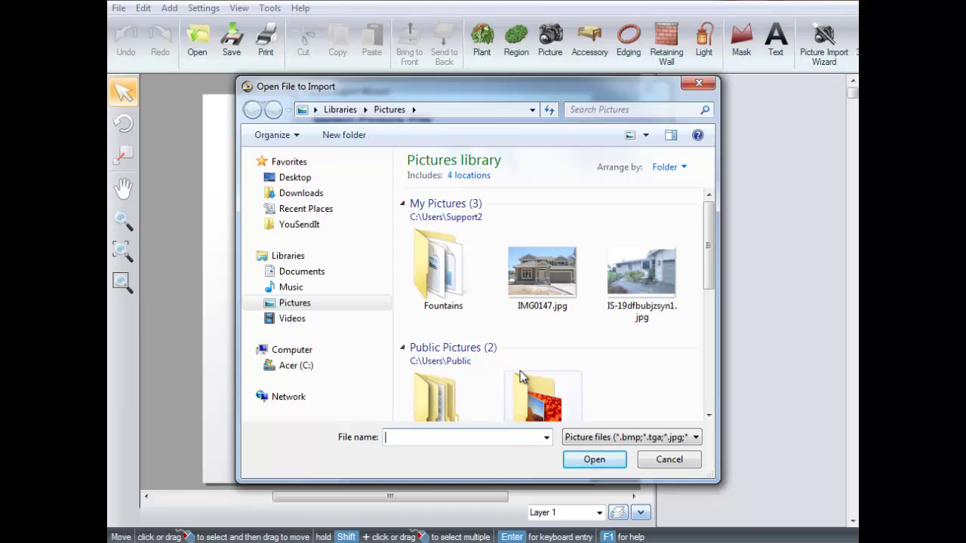
pyautogui.click(544, 282)
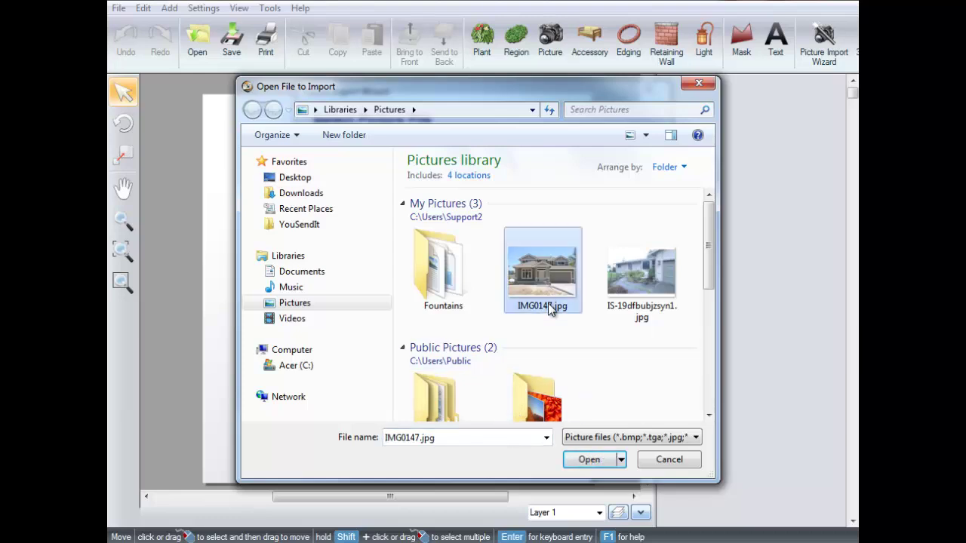
pyautogui.click(590, 460)
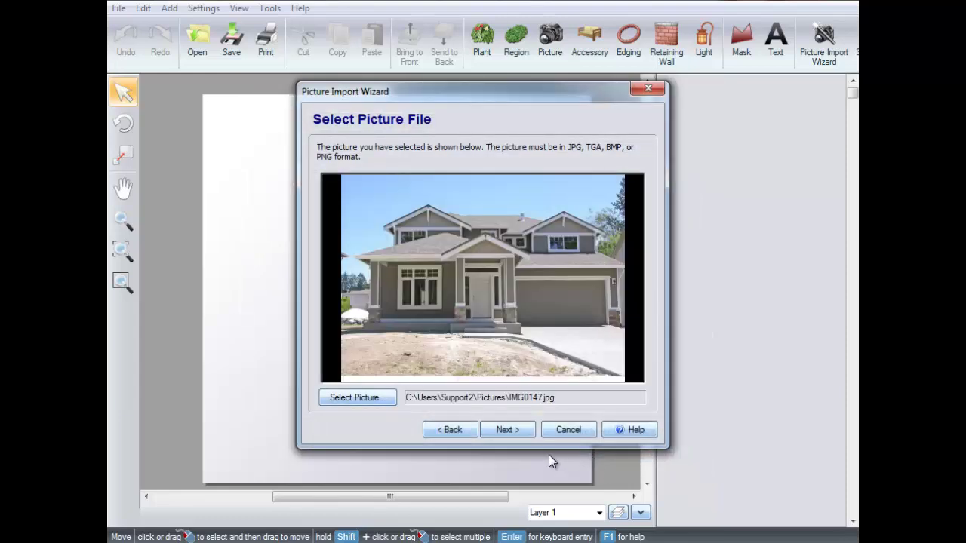
pyautogui.click(518, 429)
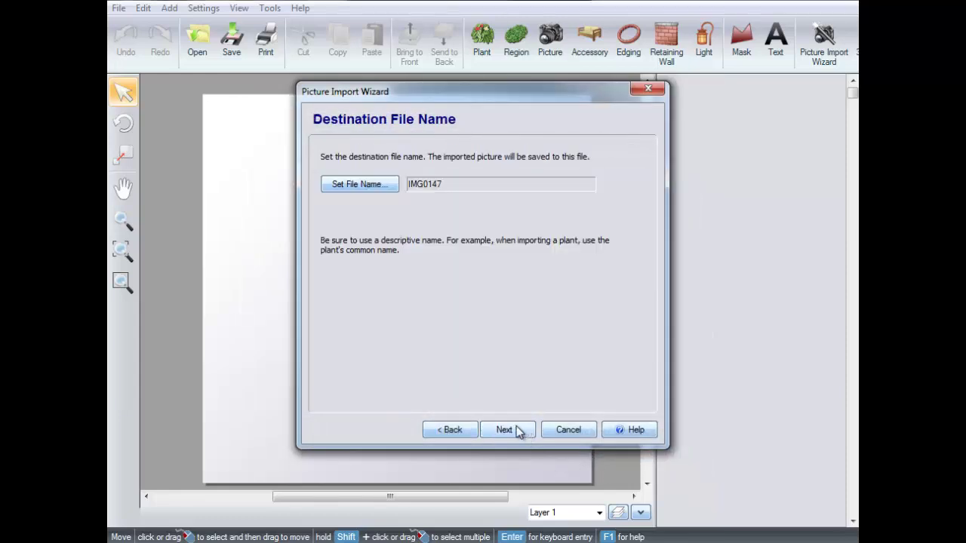
pyautogui.click(518, 431)
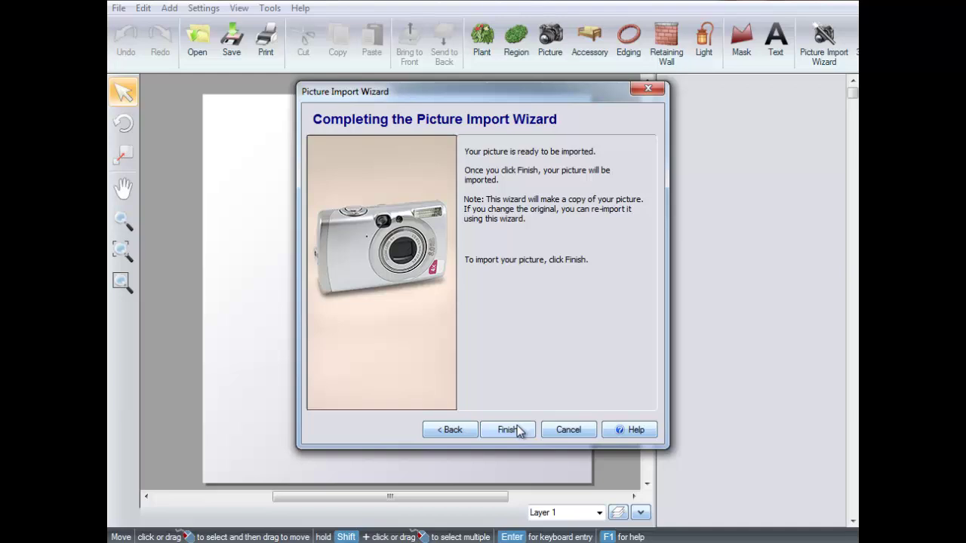
pyautogui.click(518, 431)
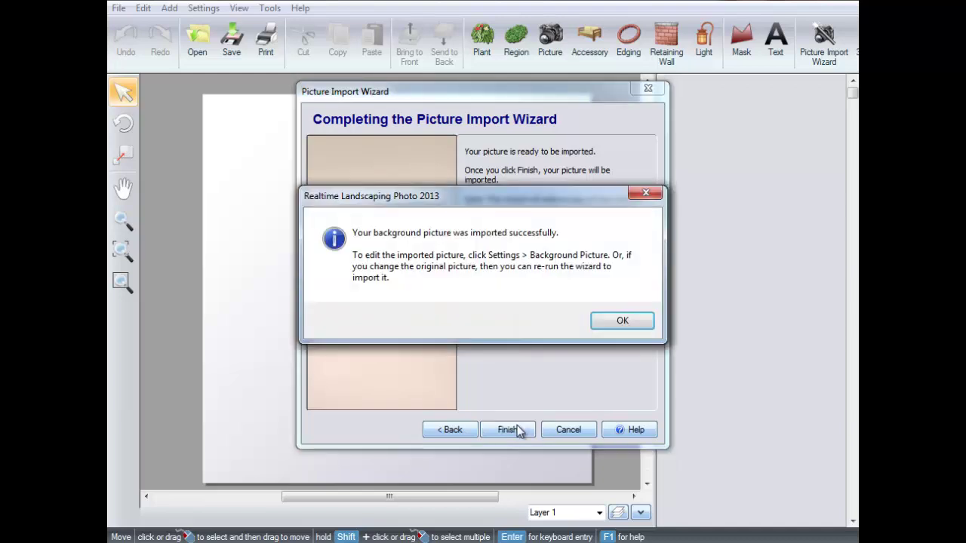
pyautogui.click(612, 324)
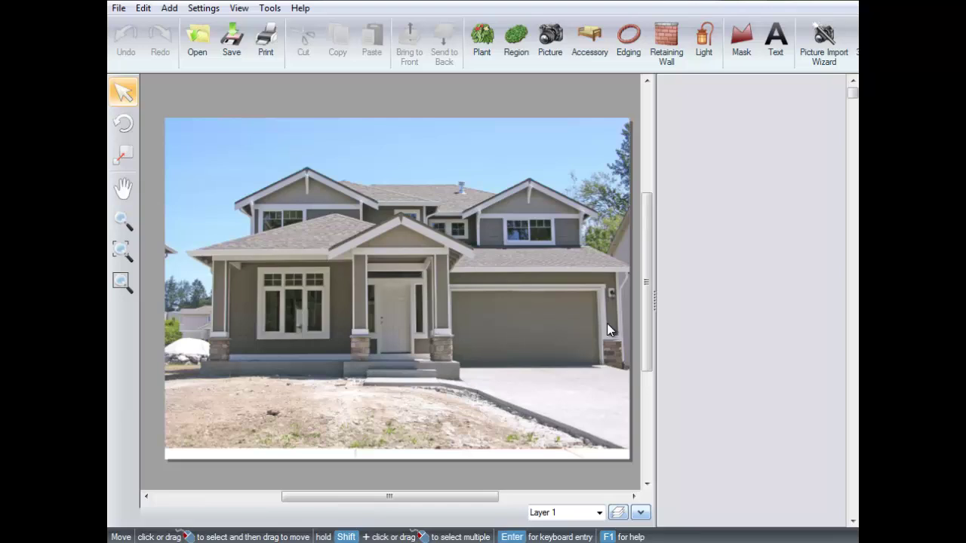
# Zoom in and pan the photo to bring the bare front yard into view
pyautogui.scroll(3, 455, 318)
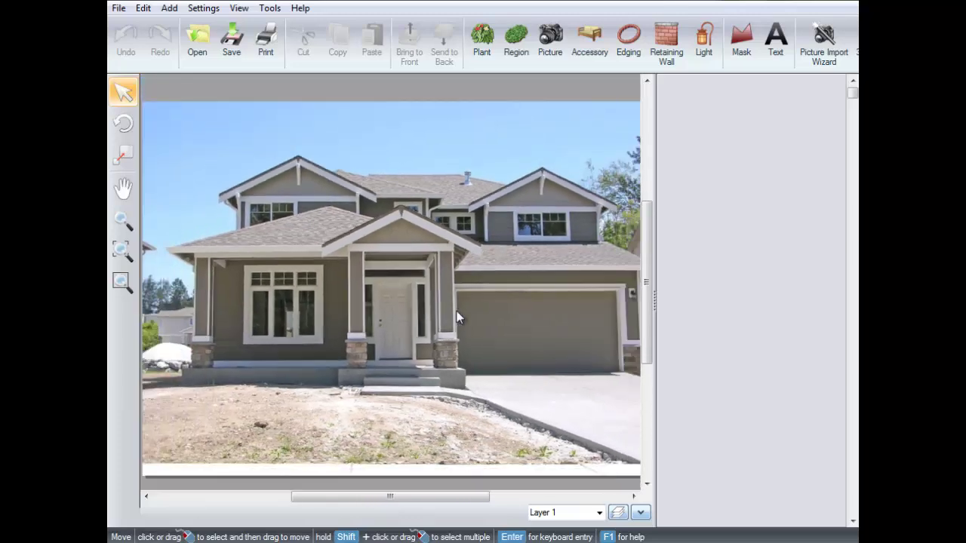
pyautogui.moveTo(395, 295)
pyautogui.mouseDown()
pyautogui.moveTo(346, 314)
pyautogui.moveTo(381, 295)
pyautogui.mouseUp()
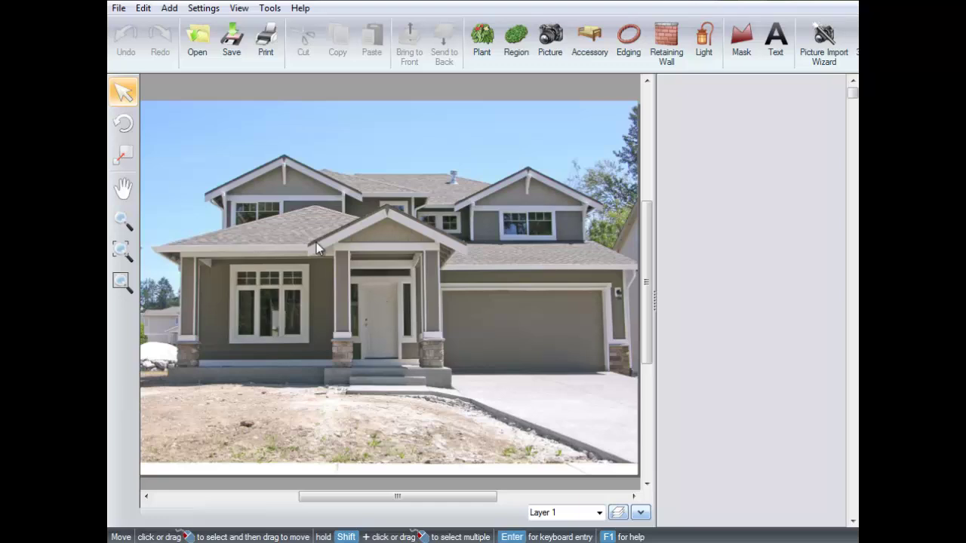
# Outline the front yard along the driveway curb, walkway and porch as a grass region
pyautogui.click(516, 39)
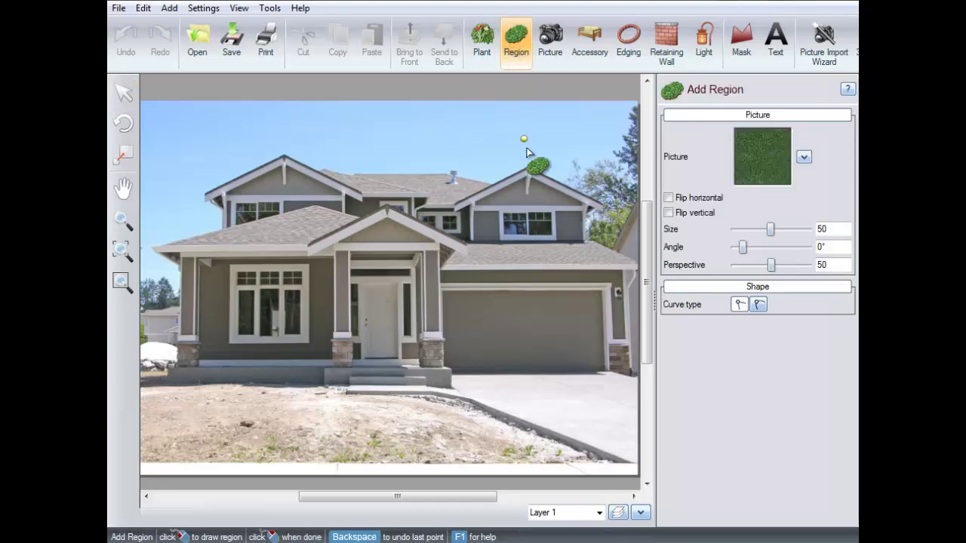
pyautogui.click(631, 463)
pyautogui.click(471, 400)
pyautogui.click(431, 390)
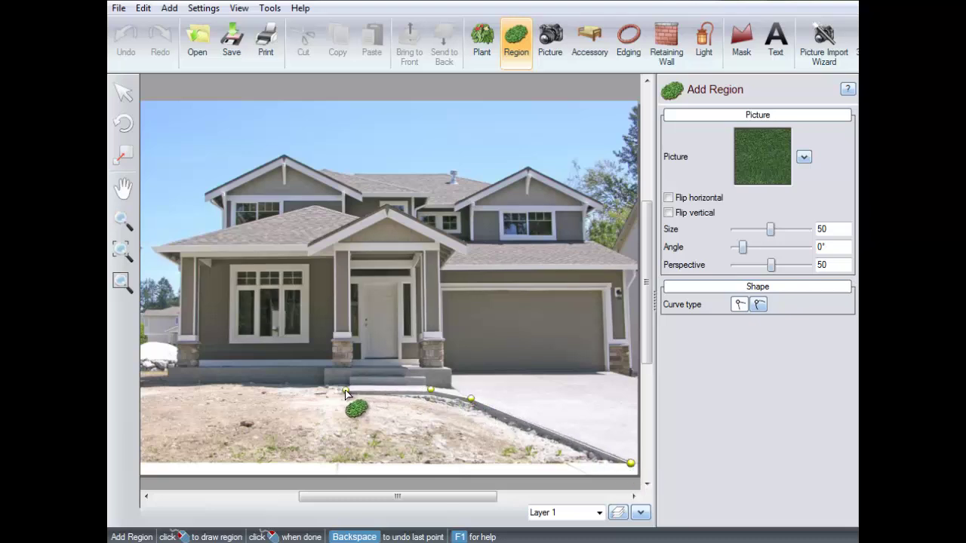
pyautogui.click(346, 390)
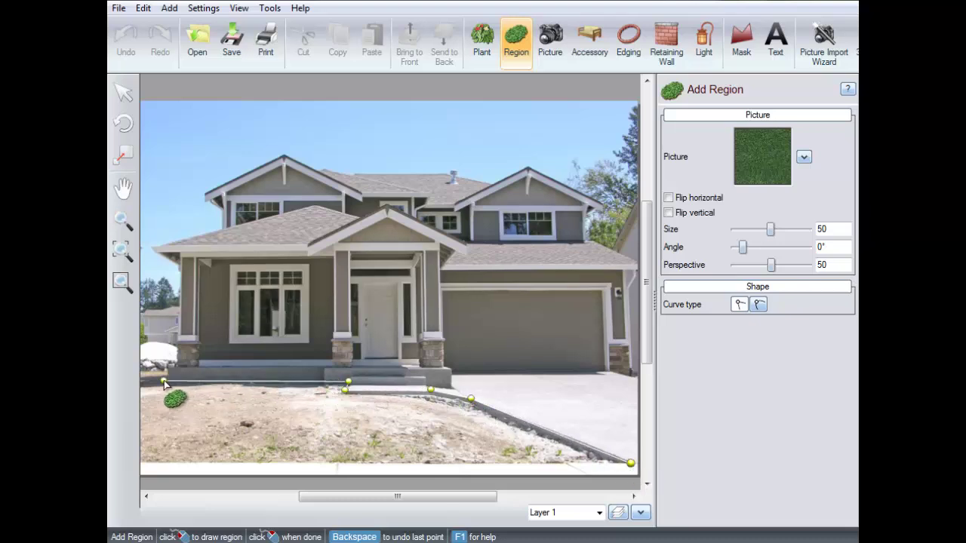
pyautogui.click(162, 380)
pyautogui.click(204, 373)
pyautogui.click(161, 374)
pyautogui.click(157, 466)
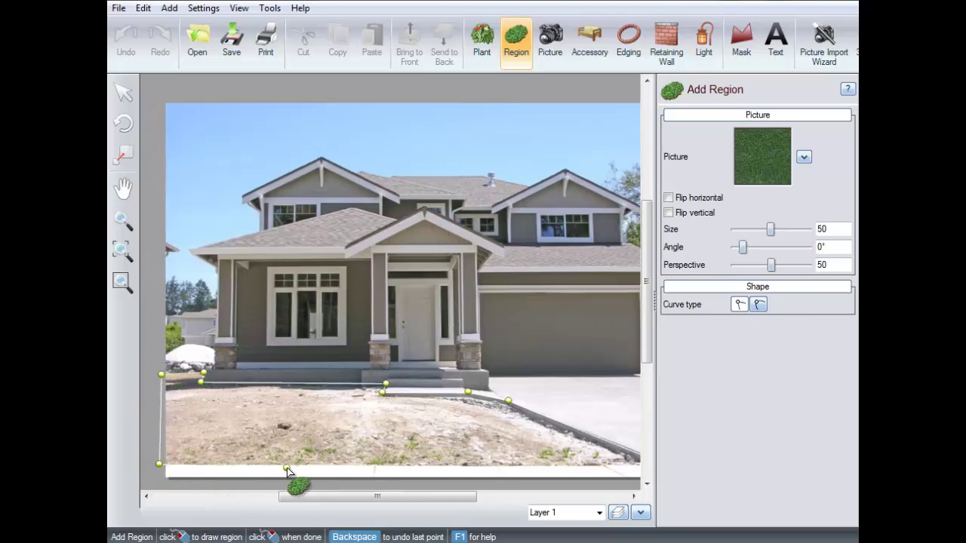
pyautogui.click(588, 465)
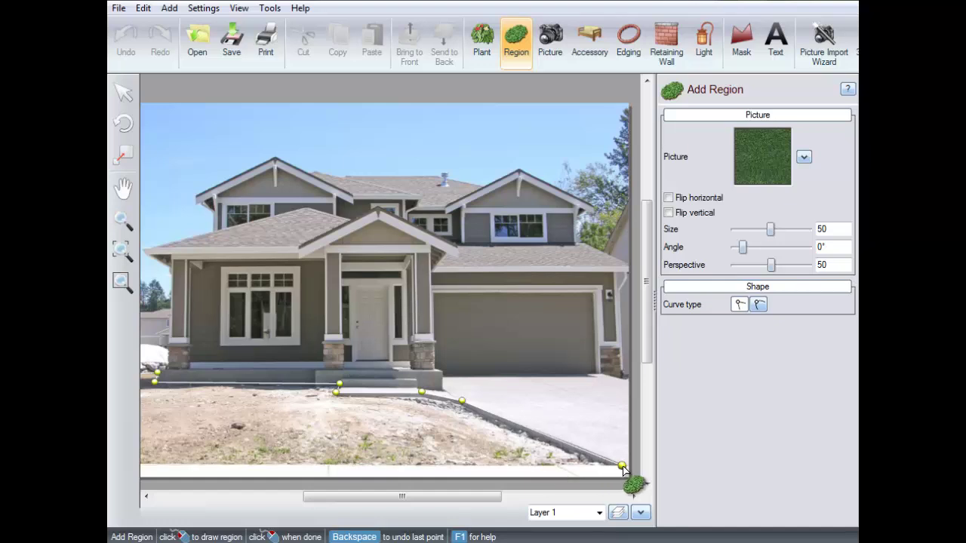
pyautogui.rightClick(625, 473)
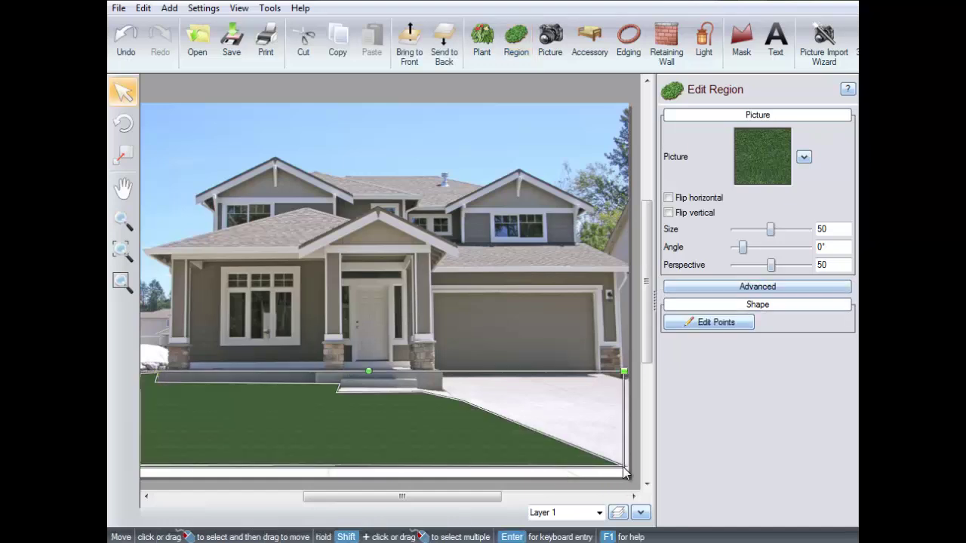
# Change the lawn region's texture to Grass37
pyautogui.click(750, 163)
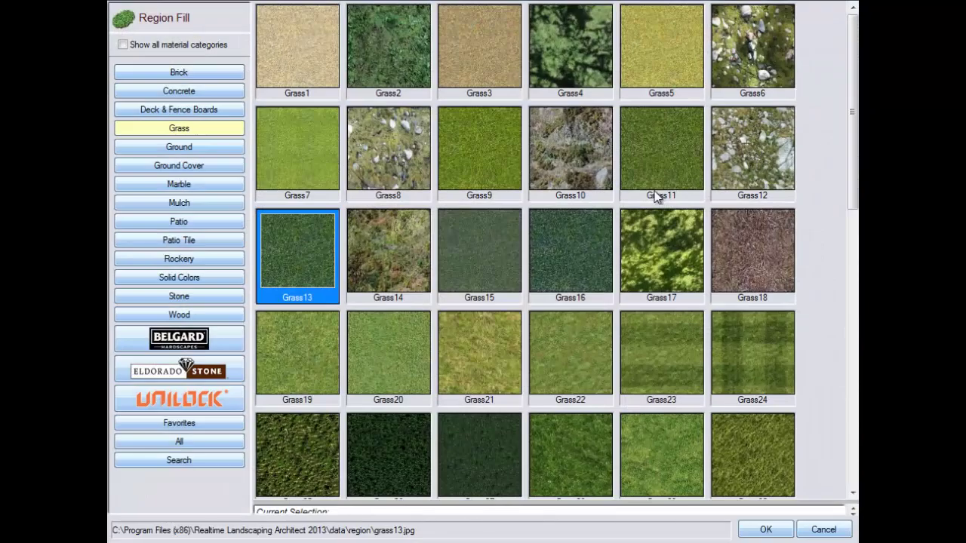
pyautogui.scroll(-3, 509, 245)
pyautogui.scroll(-4, 510, 245)
pyautogui.scroll(2, 509, 245)
pyautogui.scroll(1, 506, 248)
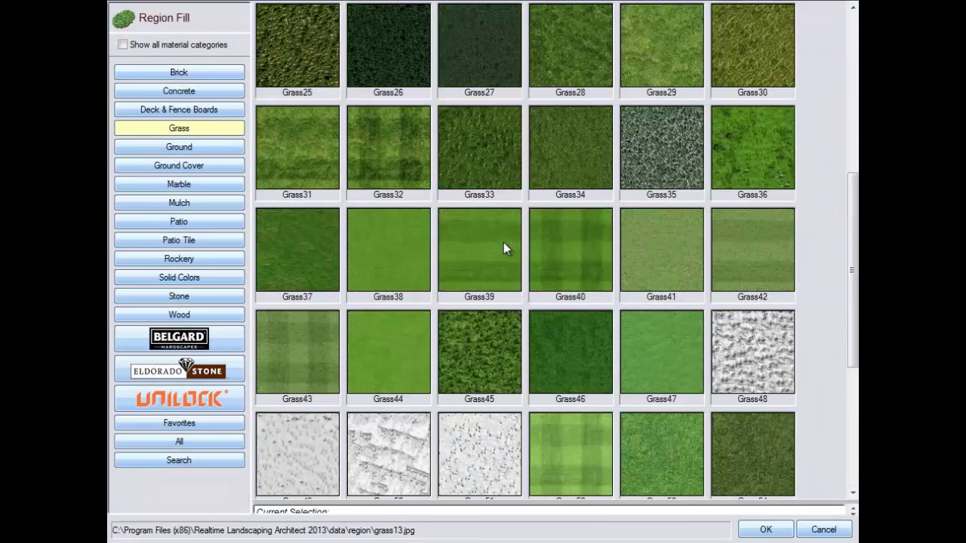
pyautogui.click(306, 267)
pyautogui.click(746, 528)
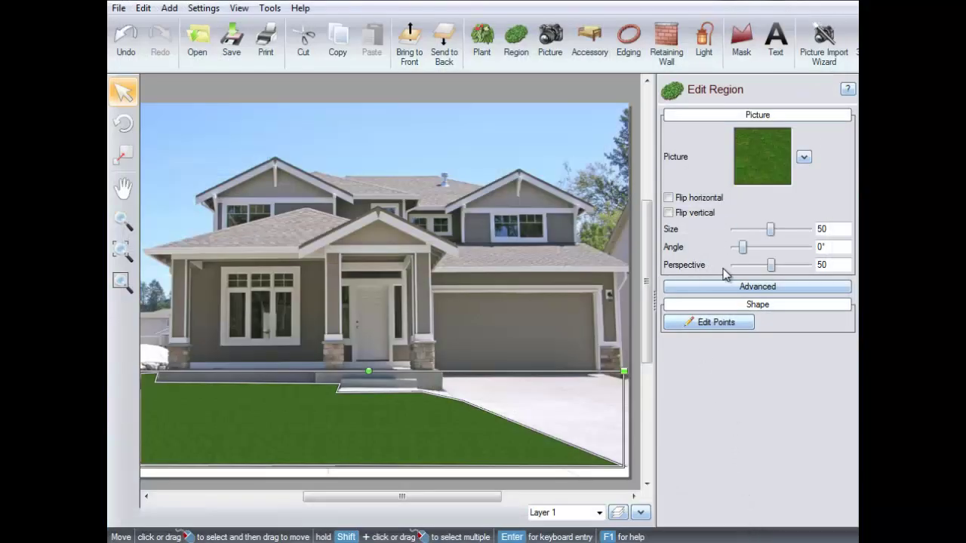
# Set the lawn texture size to 95
pyautogui.doubleClick(835, 229)
pyautogui.write('95')
pyautogui.press('Tab')
pyautogui.press('Return')
# Start a new region filled with the brown Ground5 soil texture
pyautogui.click(516, 45)
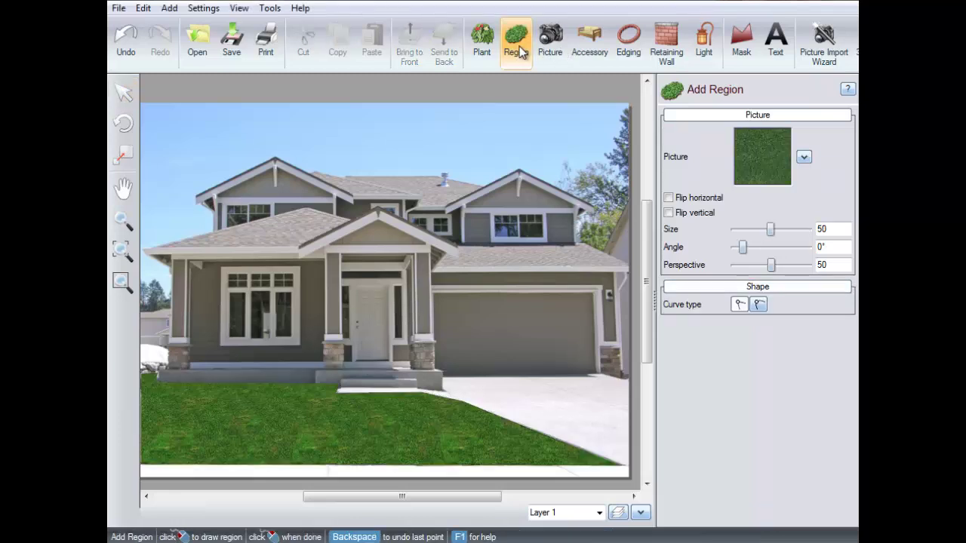
pyautogui.click(756, 155)
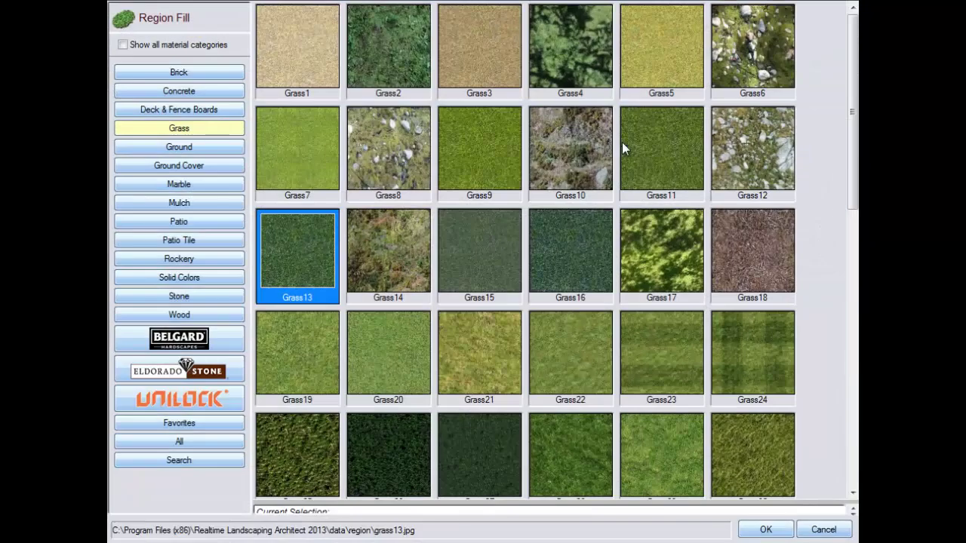
pyautogui.click(239, 151)
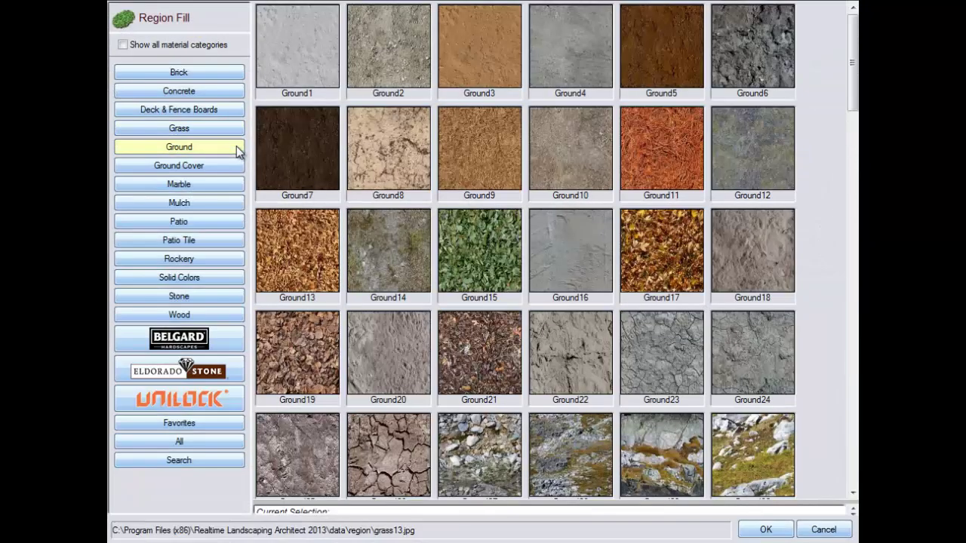
pyautogui.click(630, 70)
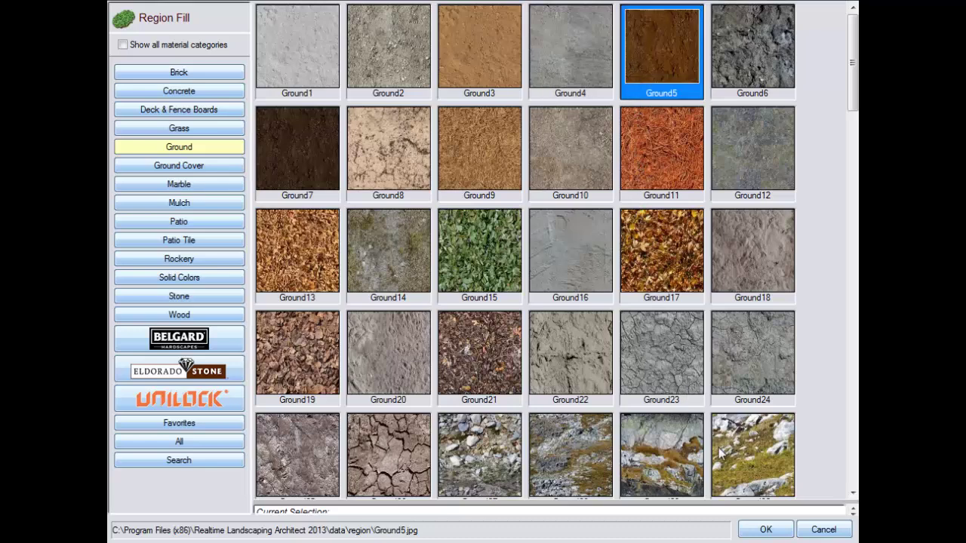
pyautogui.click(761, 530)
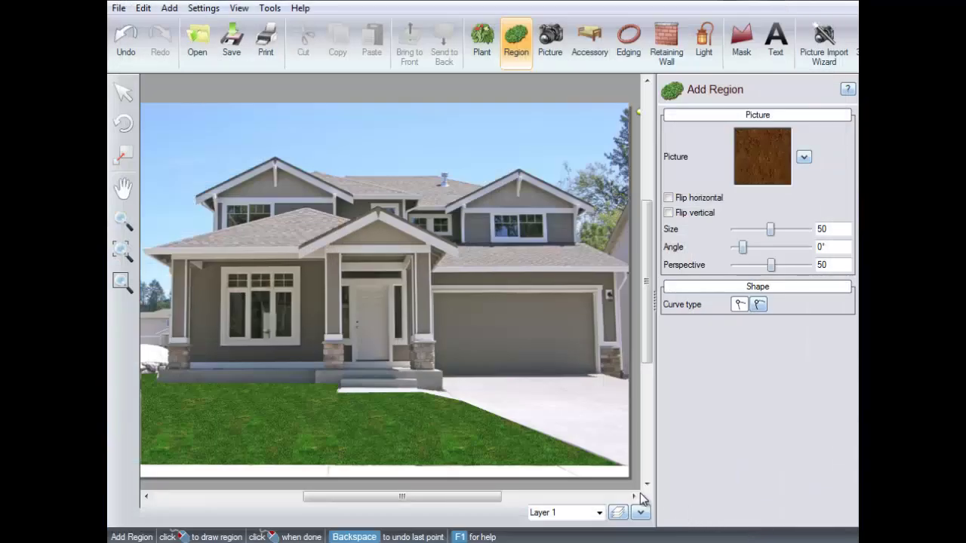
# Draw the soil bed around the lawn's lower-right corner beside the driveway
pyautogui.scroll(2, 524, 448)
pyautogui.moveTo(524, 427)
pyautogui.mouseDown()
pyautogui.moveTo(439, 314)
pyautogui.moveTo(371, 308)
pyautogui.mouseUp()
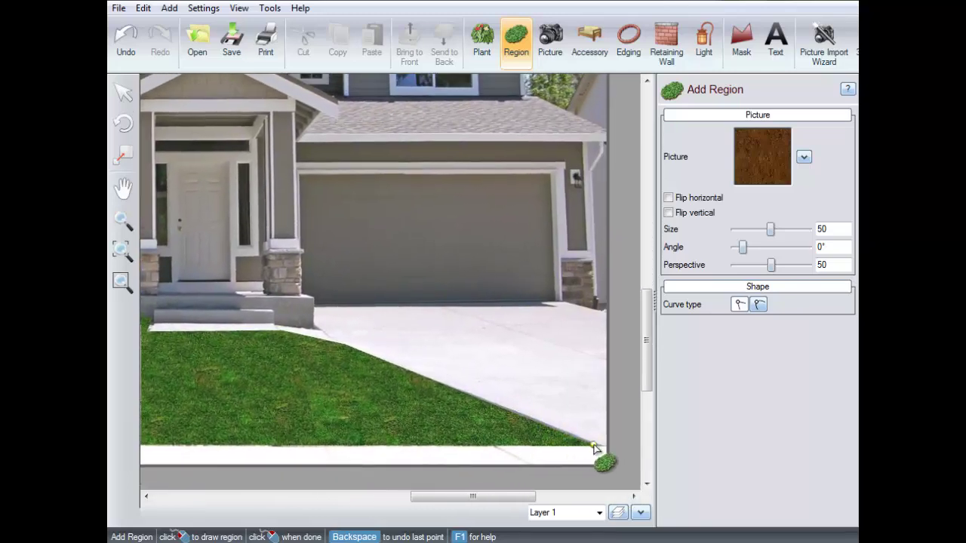
pyautogui.click(595, 446)
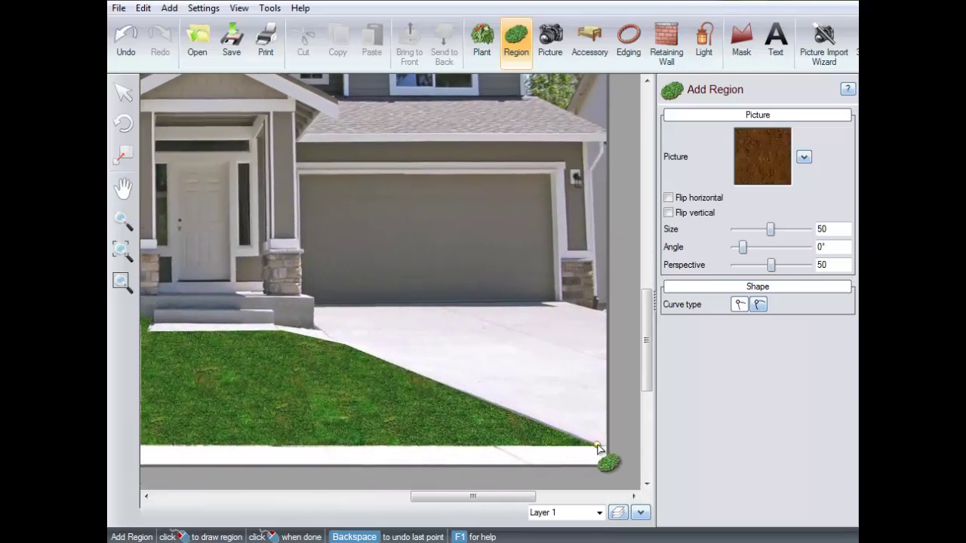
pyautogui.click(428, 376)
pyautogui.click(365, 392)
pyautogui.click(322, 440)
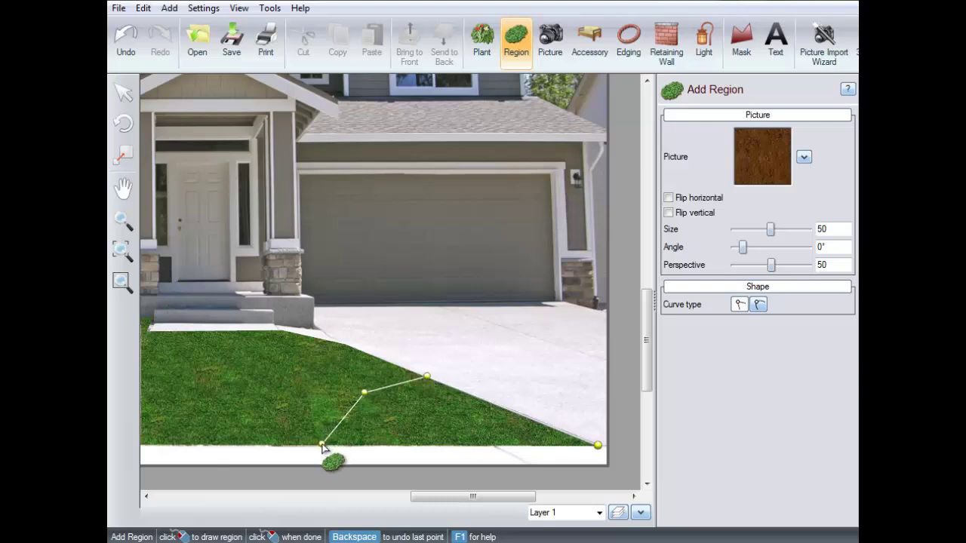
pyautogui.click(598, 446)
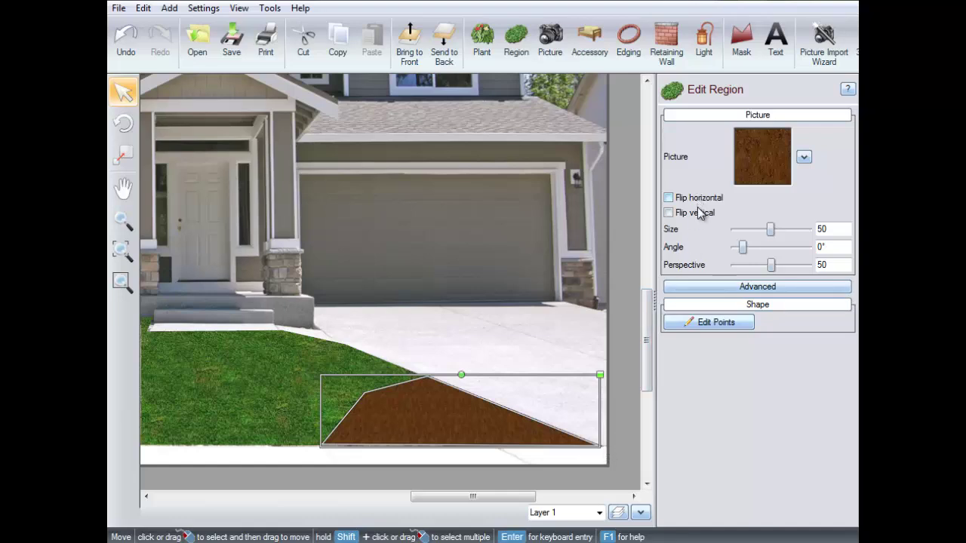
# Set the soil bed's texture size to 85
pyautogui.doubleClick(837, 228)
pyautogui.write('85')
pyautogui.press('Tab')
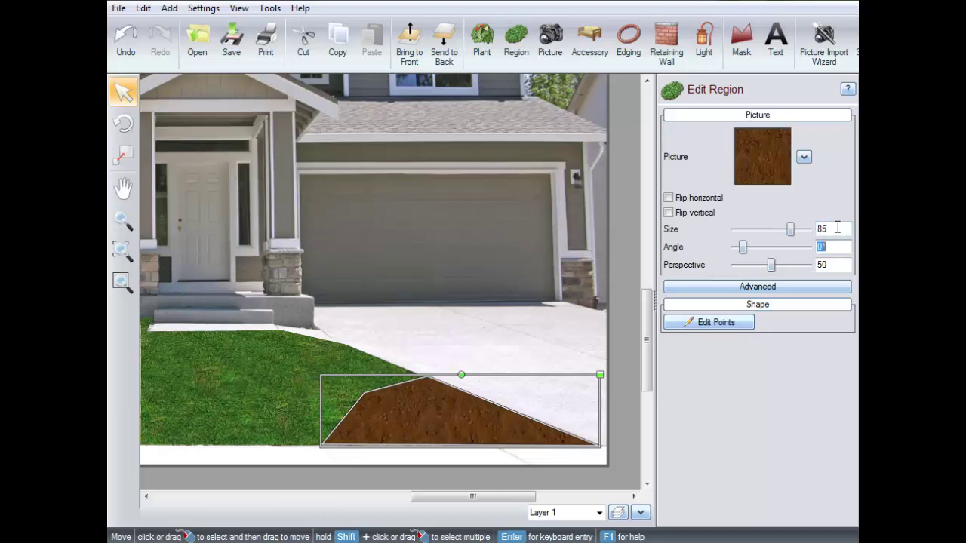
# Make the bed's left vertex a curve and drag it into a rounded lawn-side arc
pyautogui.click(702, 323)
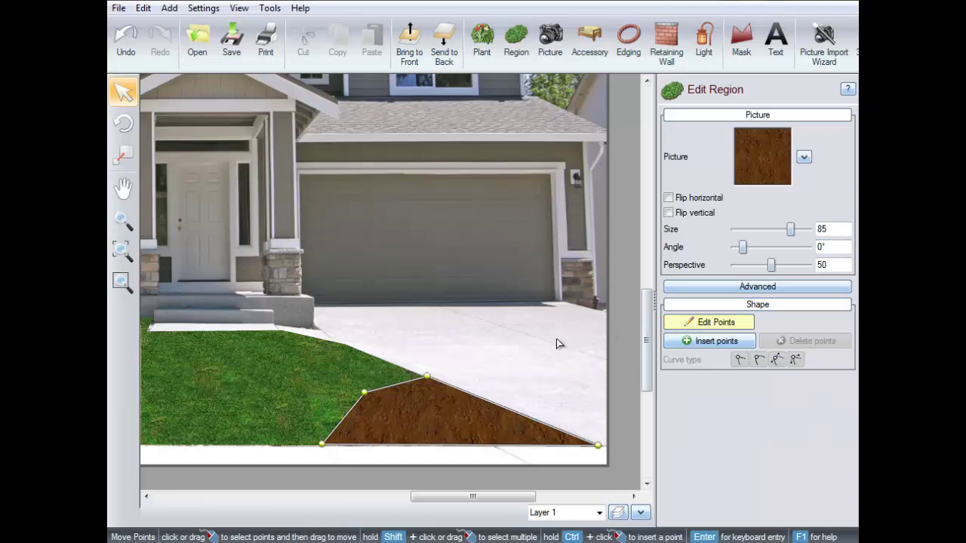
pyautogui.click(363, 392)
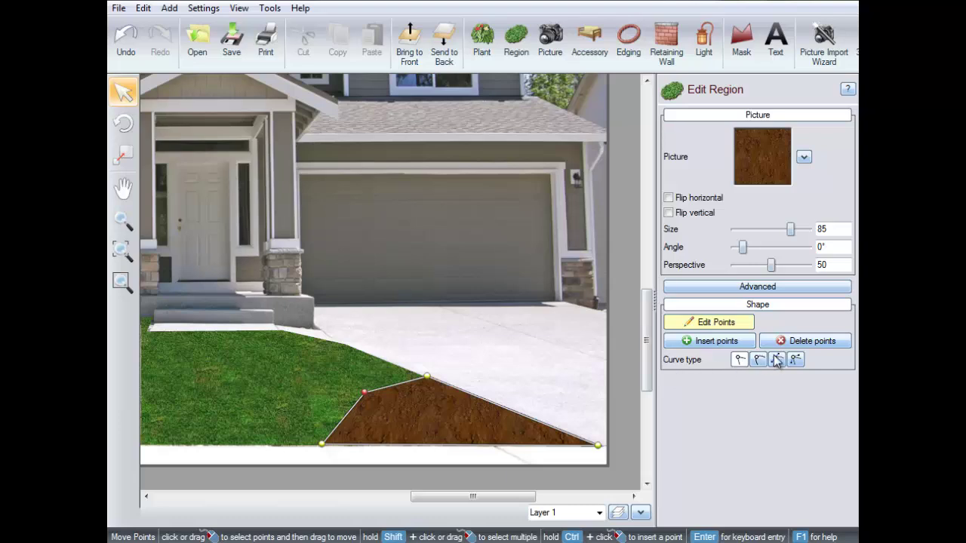
pyautogui.click(739, 360)
pyautogui.moveTo(370, 393); pyautogui.dragTo(396, 372)
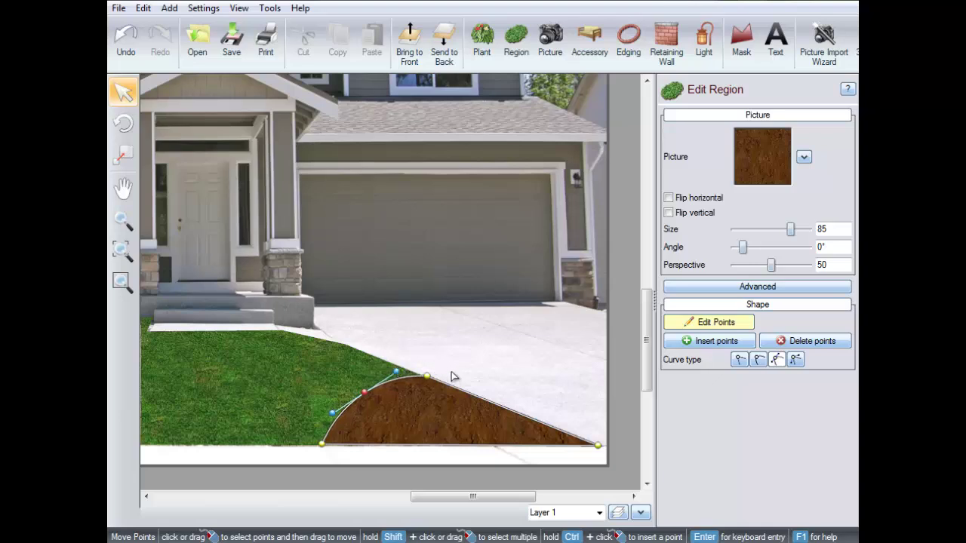
pyautogui.click(678, 326)
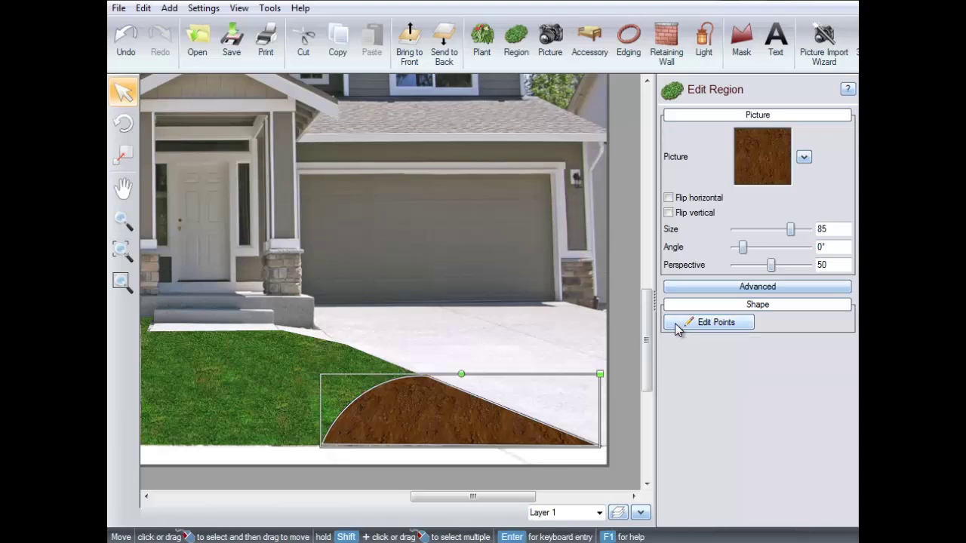
pyautogui.click(637, 58)
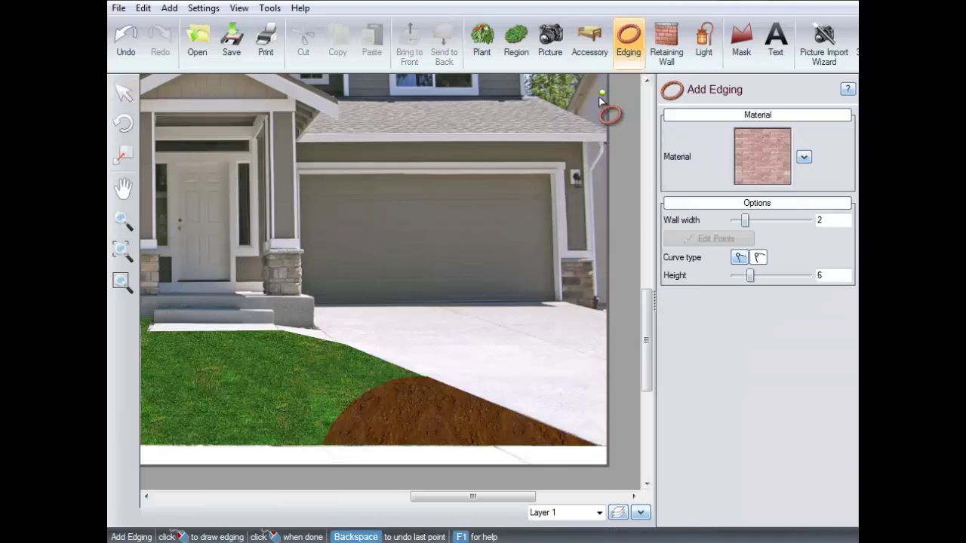
# Draw a brick edging along the bed's lawn-side border and curve it to follow the arc
pyautogui.click(325, 446)
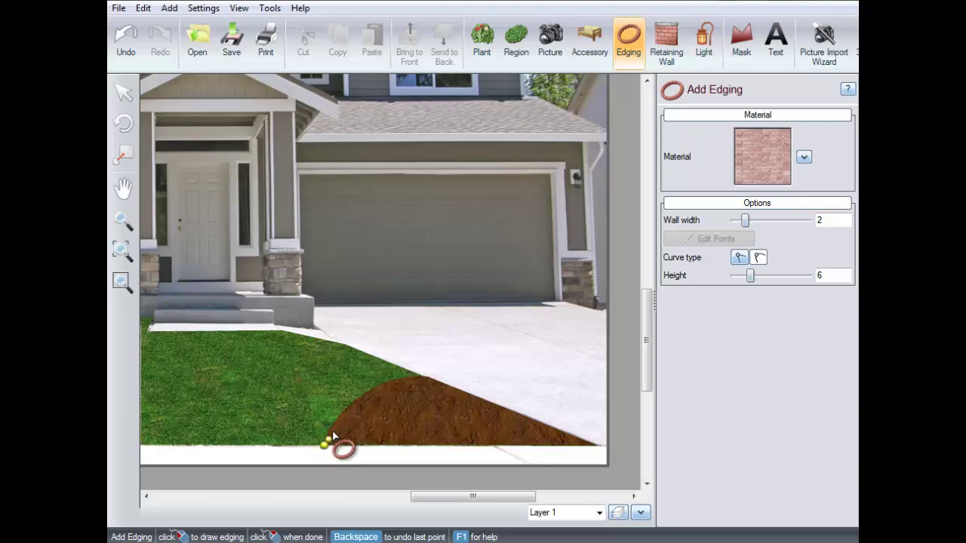
pyautogui.click(359, 396)
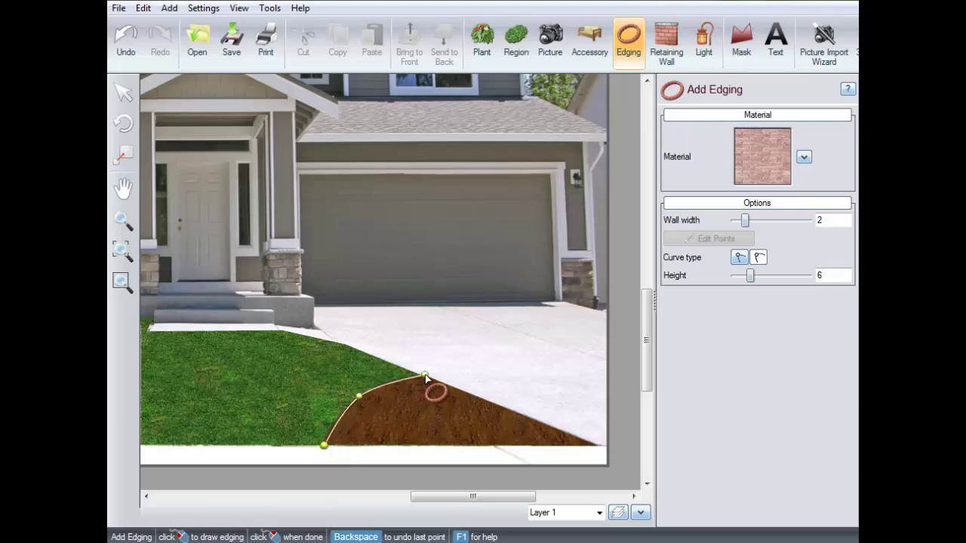
pyautogui.rightClick(425, 376)
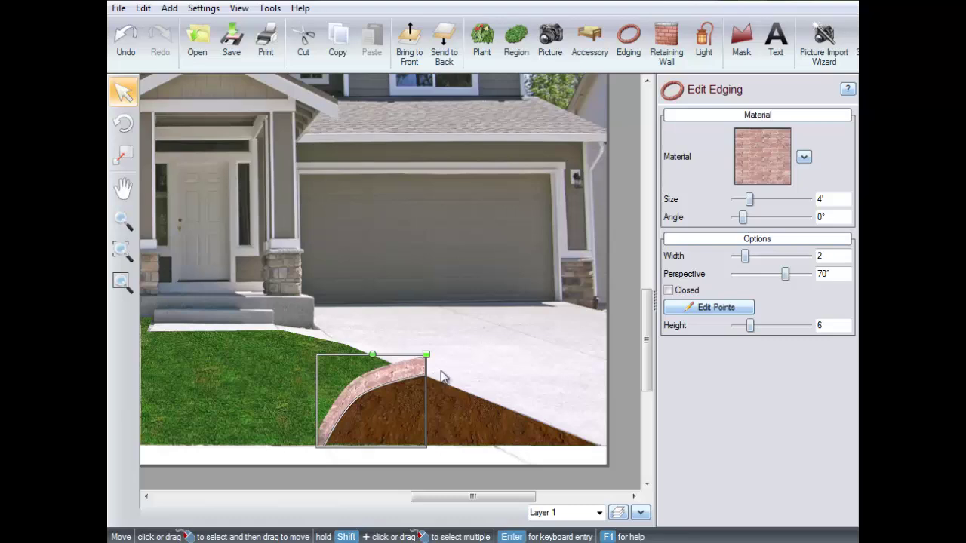
pyautogui.click(671, 308)
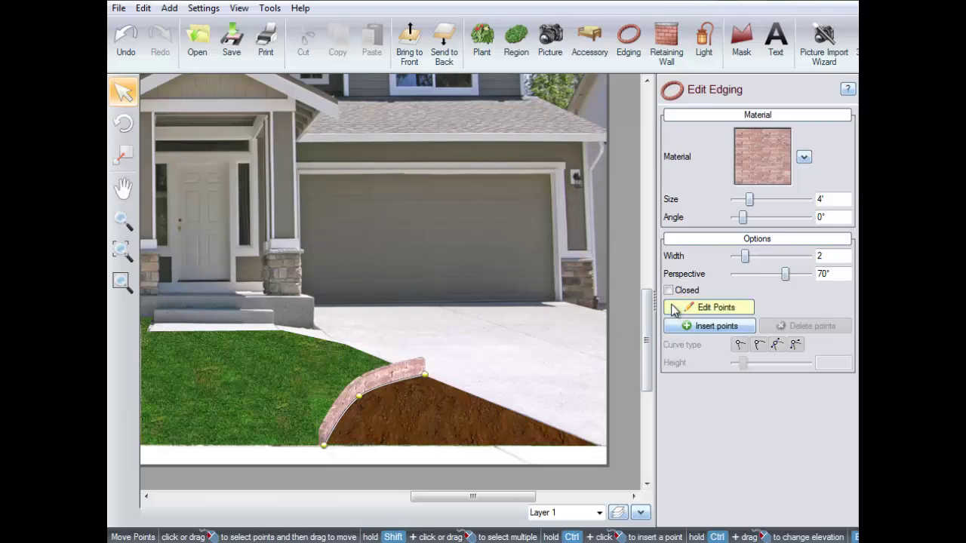
pyautogui.click(360, 395)
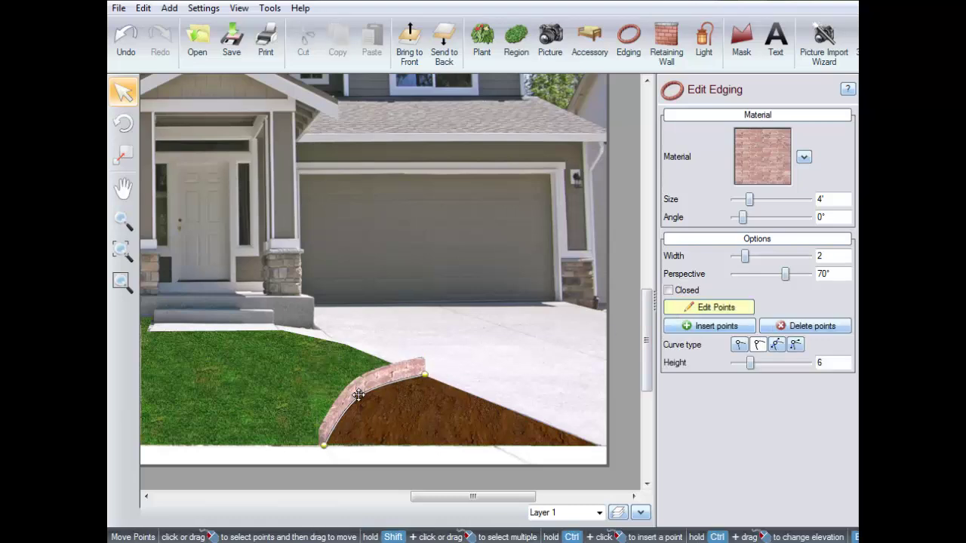
pyautogui.click(778, 345)
pyautogui.moveTo(383, 380); pyautogui.dragTo(388, 376)
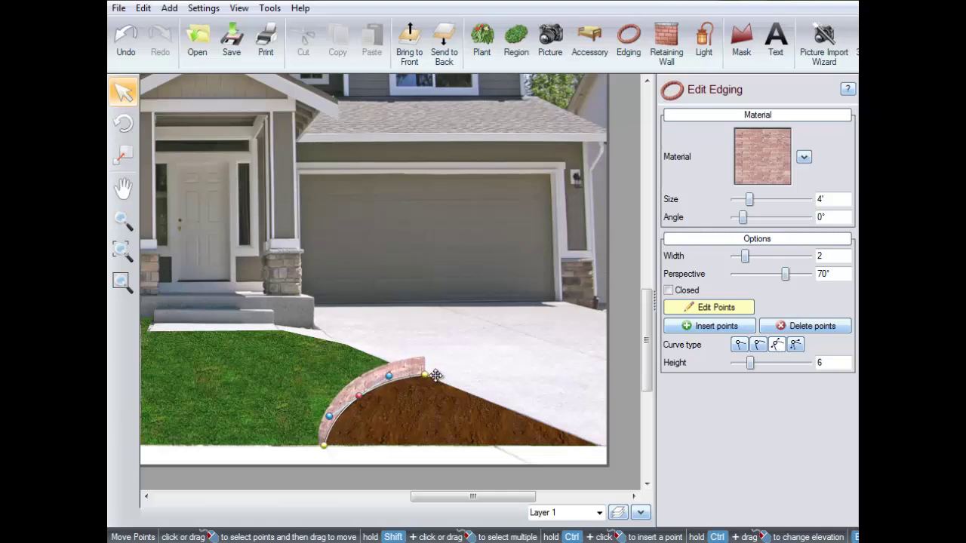
pyautogui.moveTo(277, 341); pyautogui.dragTo(500, 472)
# Lower the edging height to 3 and change its material to Estate Wall Desert stone
pyautogui.doubleClick(830, 363)
pyautogui.write('3')
pyautogui.press('Tab')
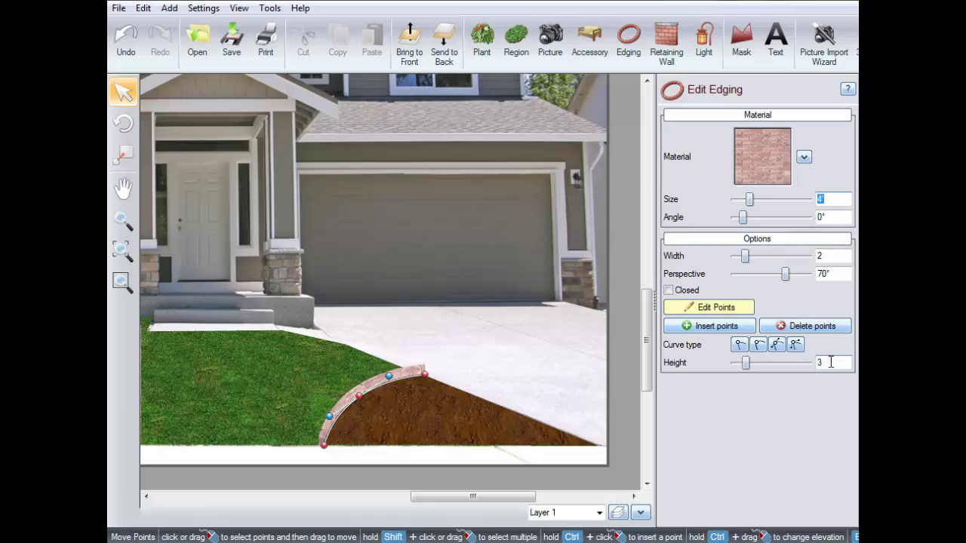
pyautogui.click(739, 150)
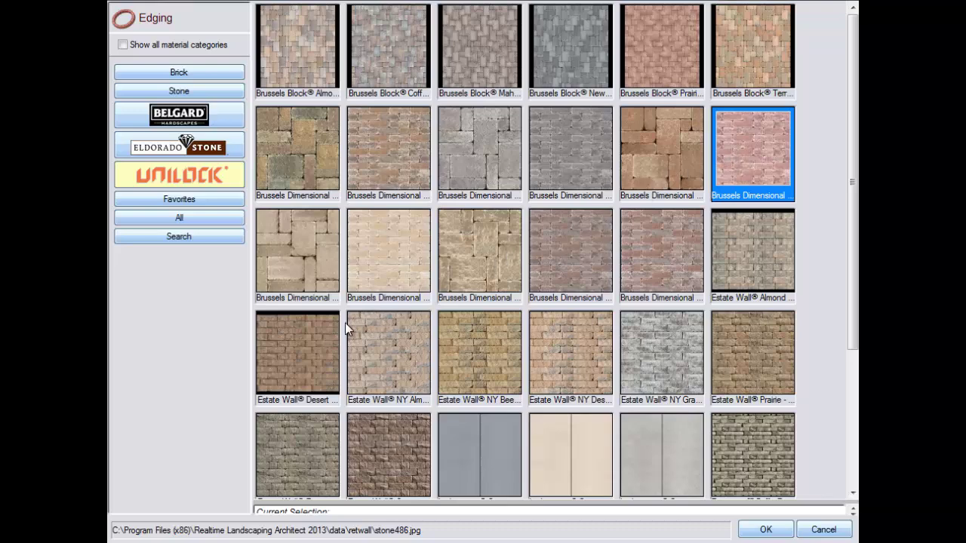
pyautogui.click(313, 343)
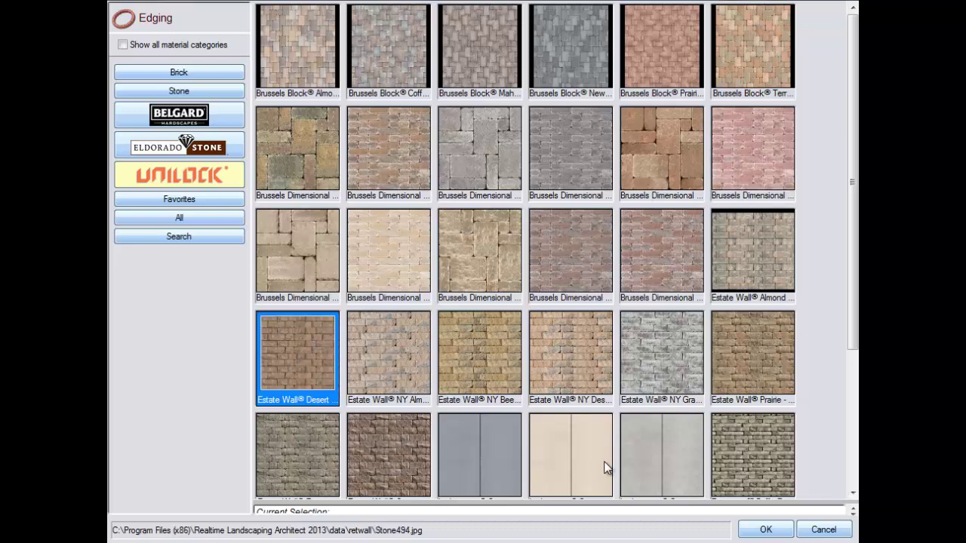
pyautogui.click(763, 530)
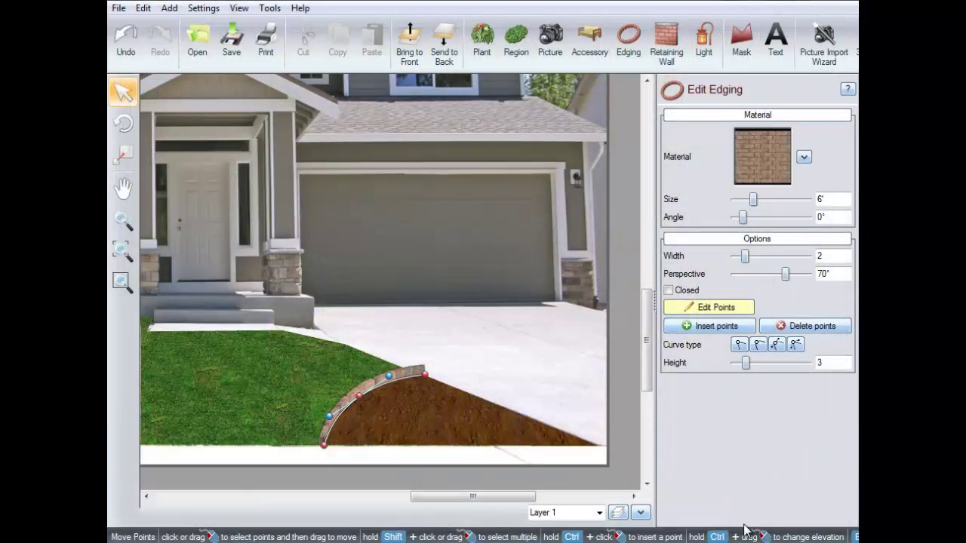
pyautogui.click(677, 308)
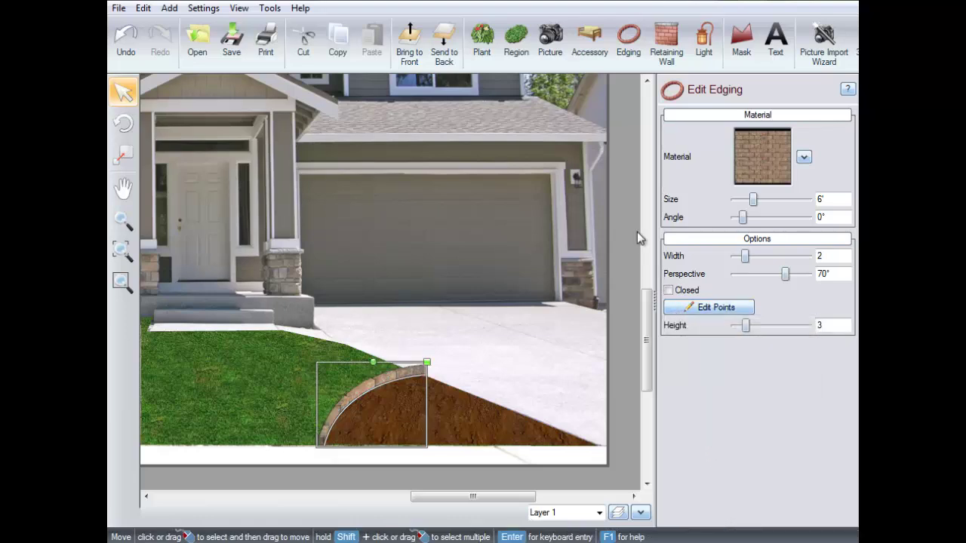
# Search the plant catalogue for 'lily' and select the Rubrum Lily
pyautogui.click(486, 57)
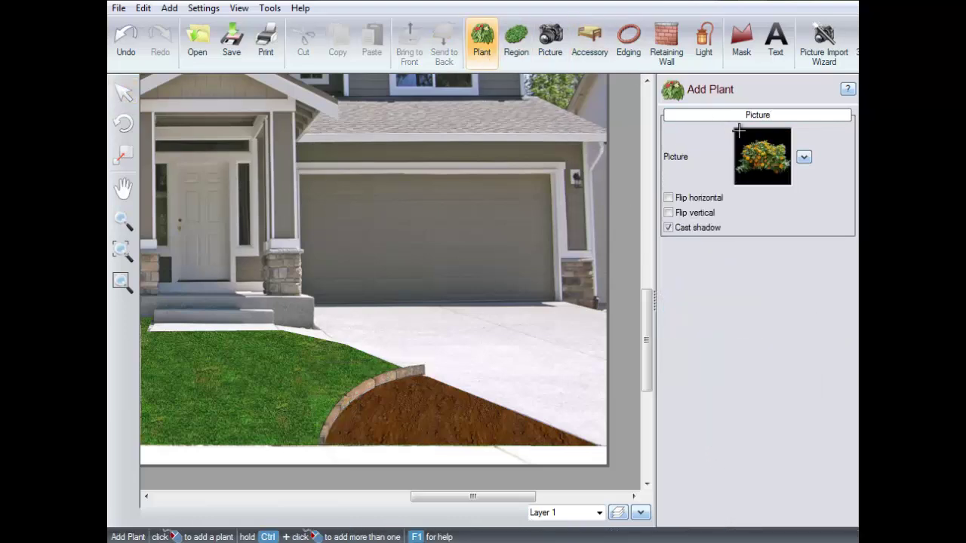
pyautogui.click(764, 156)
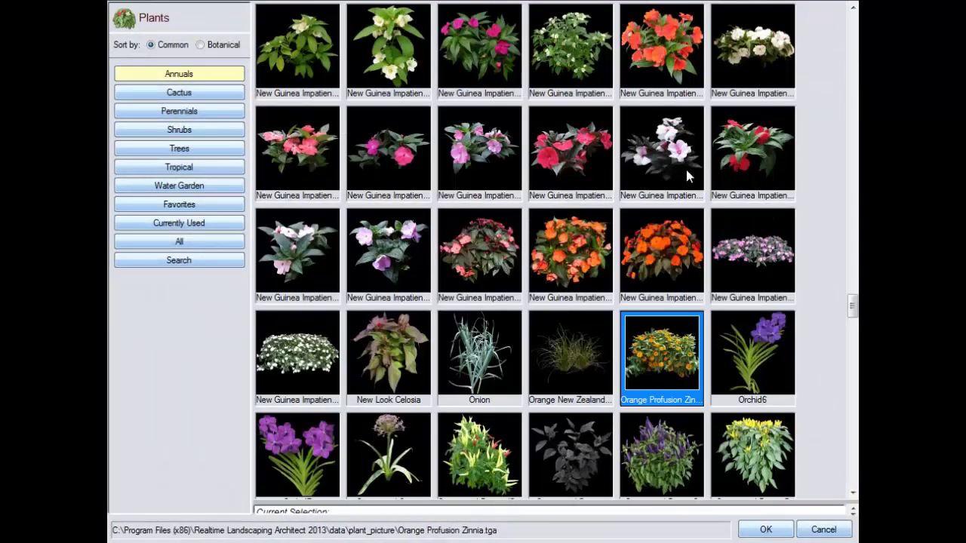
pyautogui.click(216, 259)
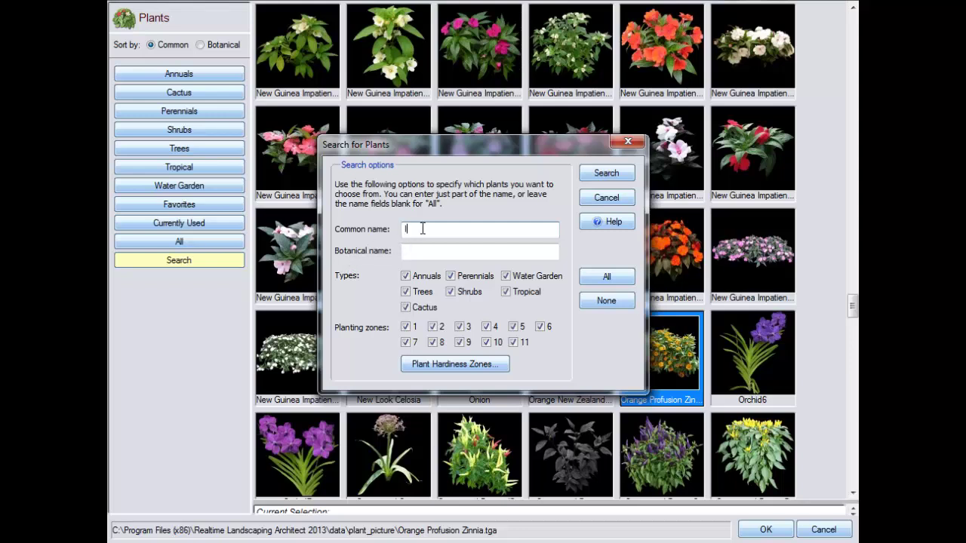
pyautogui.write('lily')
pyautogui.click(612, 175)
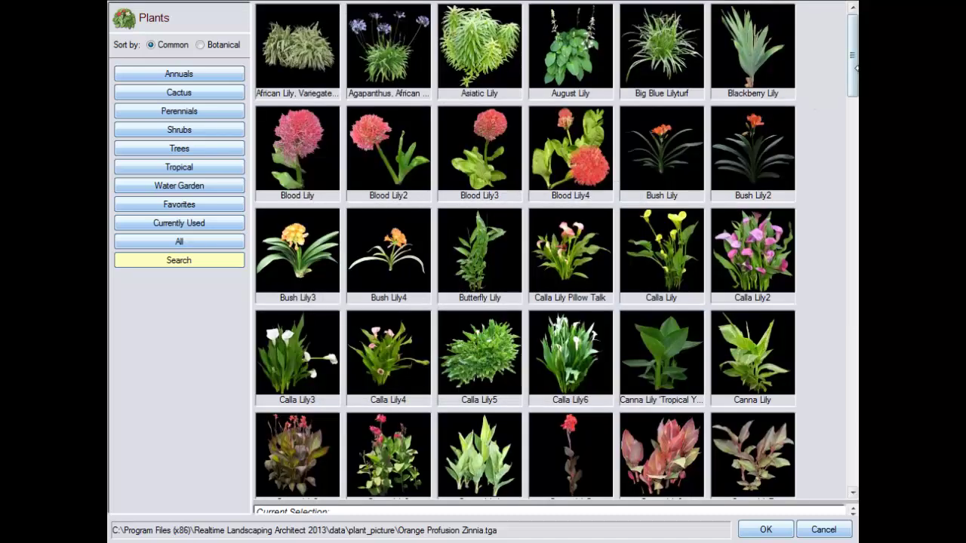
pyautogui.moveTo(855, 68); pyautogui.dragTo(843, 357)
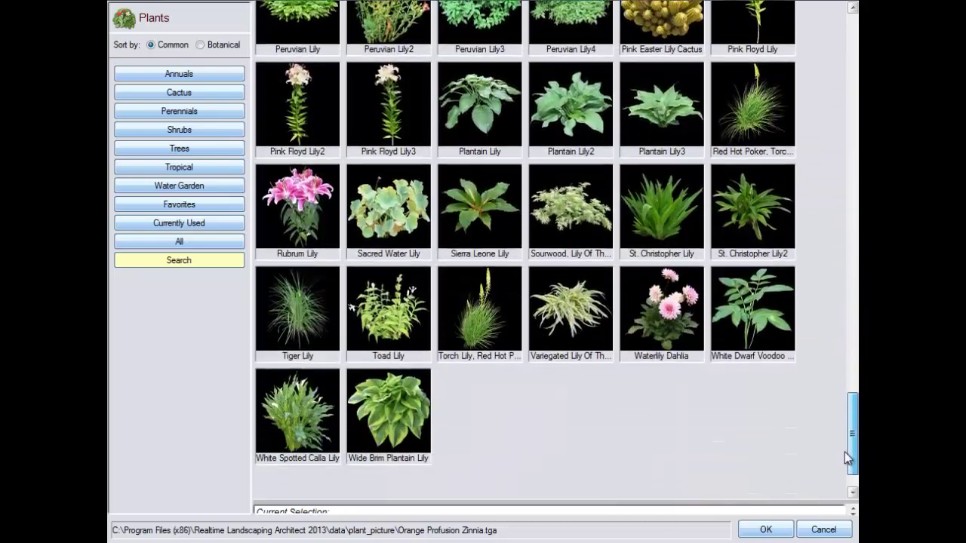
pyautogui.moveTo(843, 356); pyautogui.dragTo(847, 471)
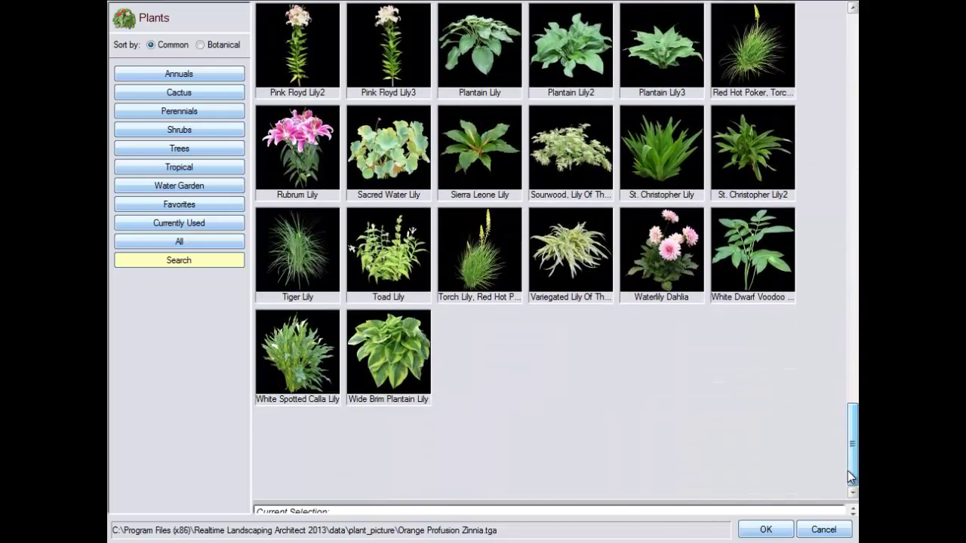
pyautogui.click(324, 161)
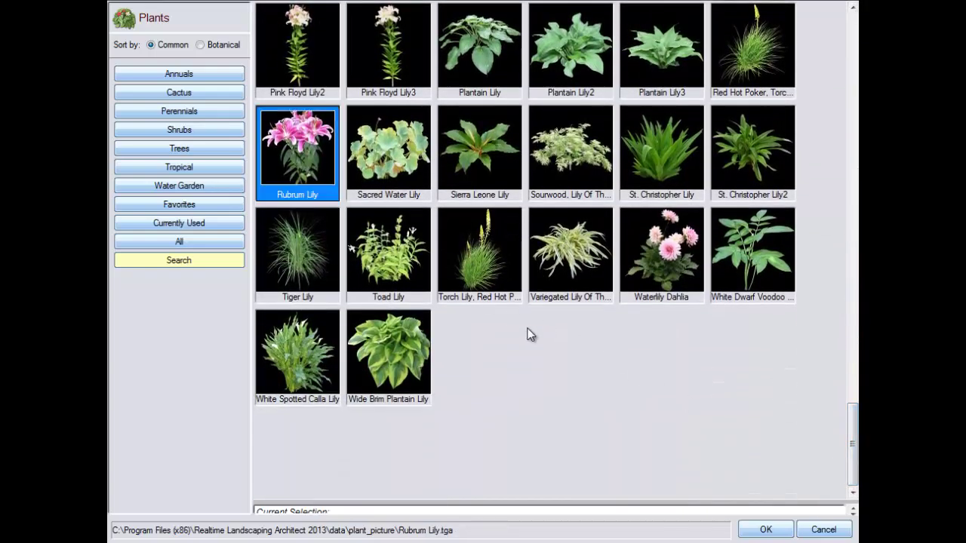
pyautogui.click(747, 529)
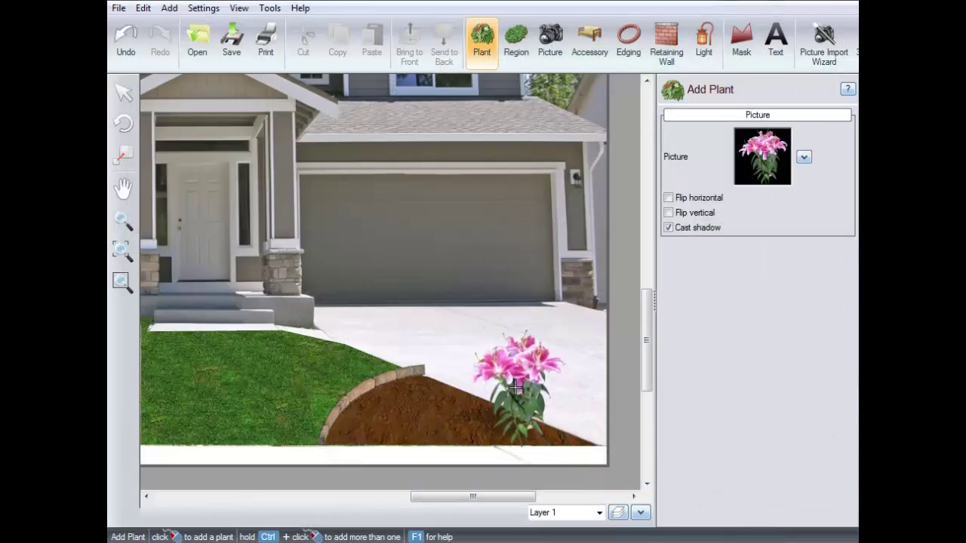
# Place the pink Rubrum Lily on the mulch bed and shrink it to suit the bed
pyautogui.click(516, 385)
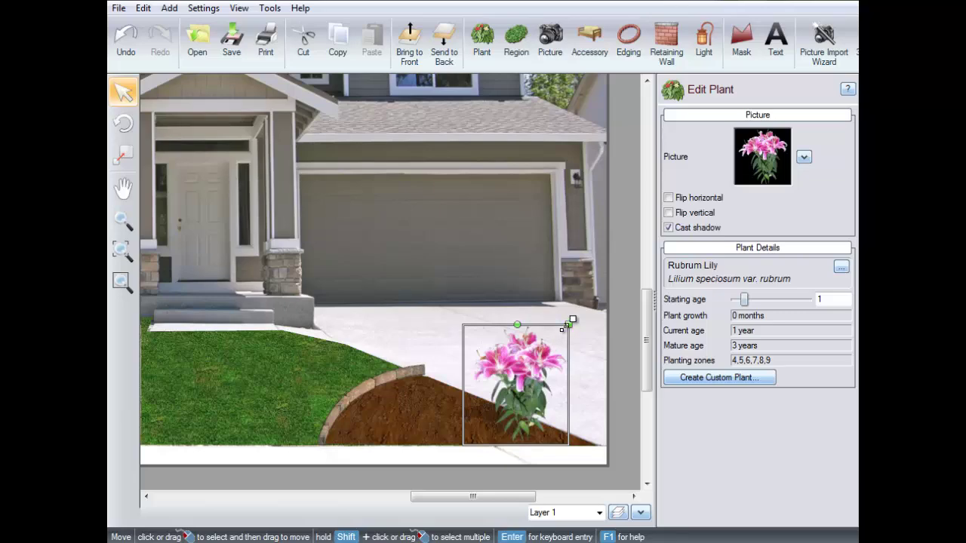
pyautogui.moveTo(562, 330); pyautogui.dragTo(552, 352)
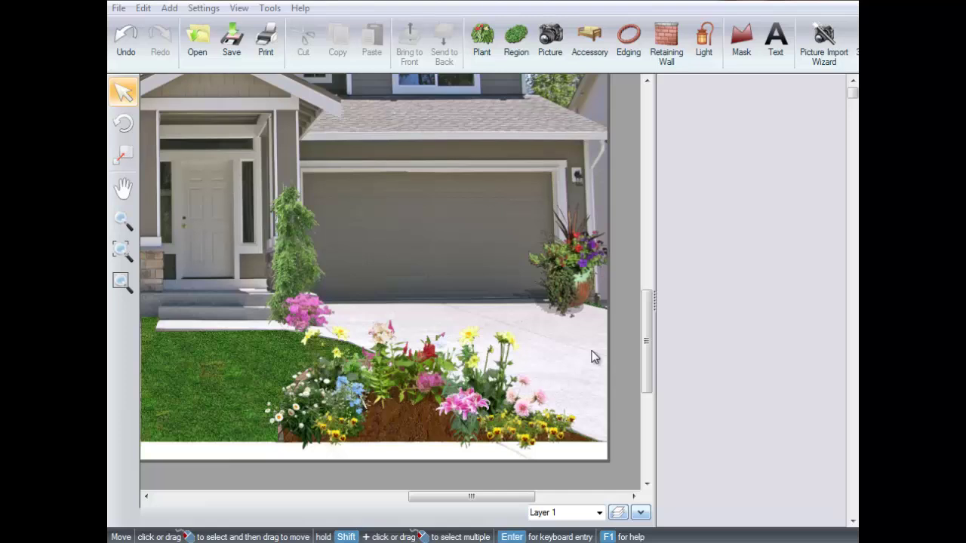
# Pick the Bench27 stone bench from the Furniture accessory catalogue
pyautogui.click(592, 51)
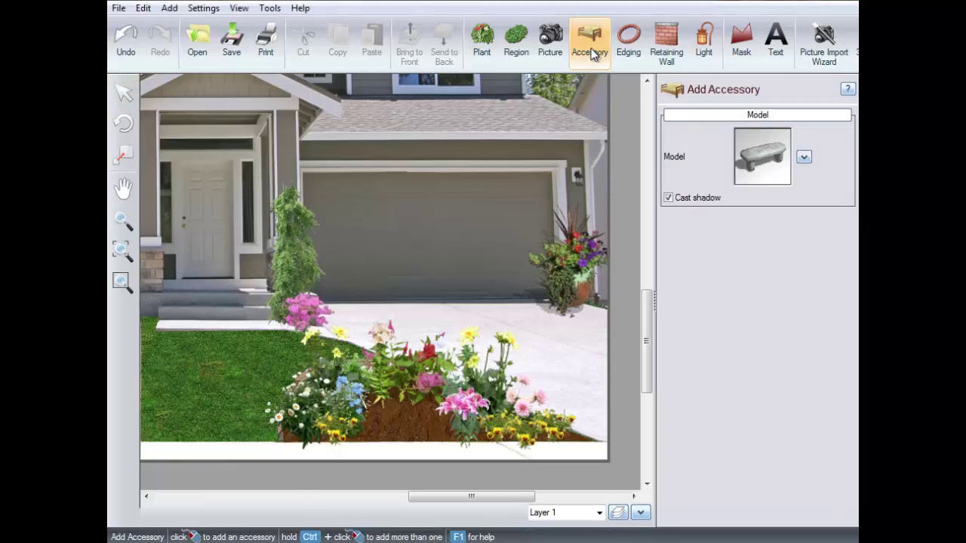
pyautogui.click(748, 155)
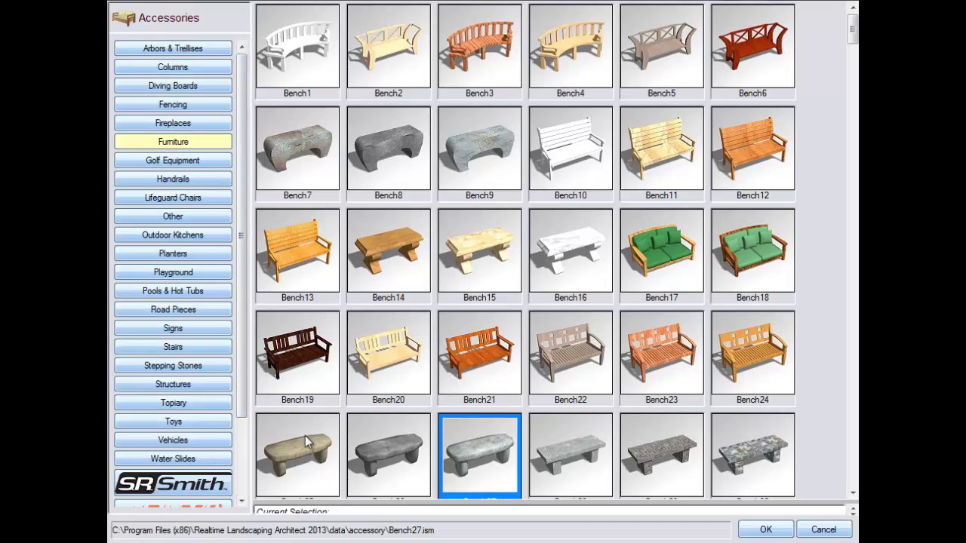
pyautogui.scroll(-3, 510, 328)
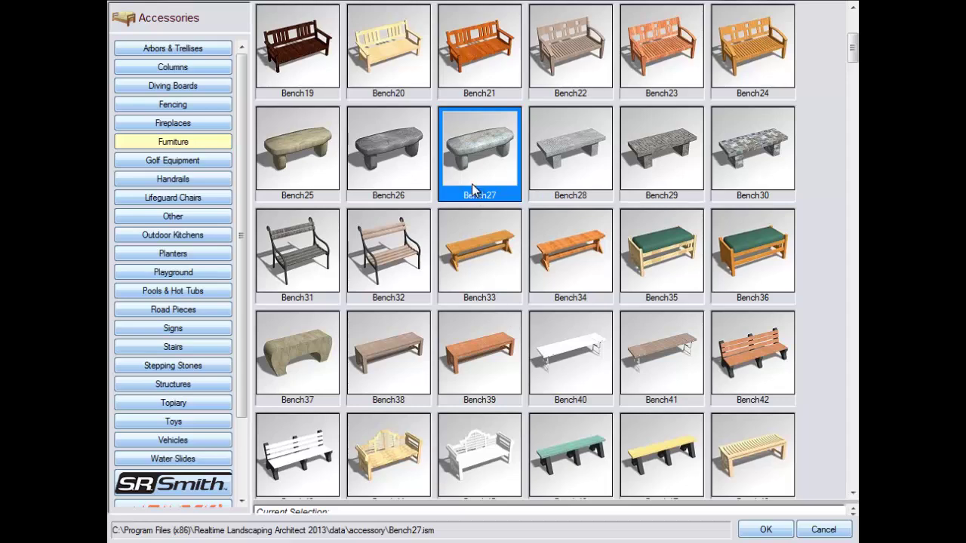
pyautogui.click(745, 530)
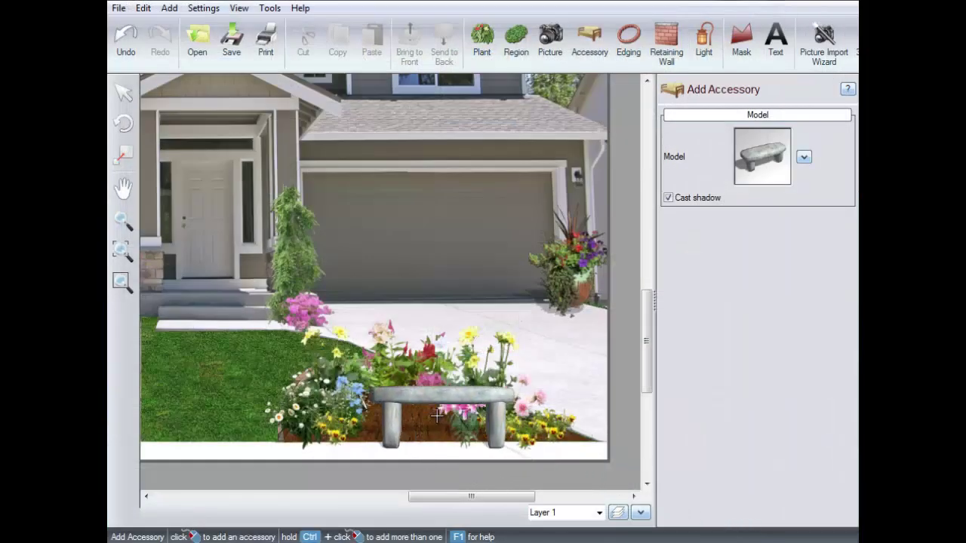
# Place the stone bench in the flower bed, shrink it, and rotate it to match the photo's perspective
pyautogui.click(410, 386)
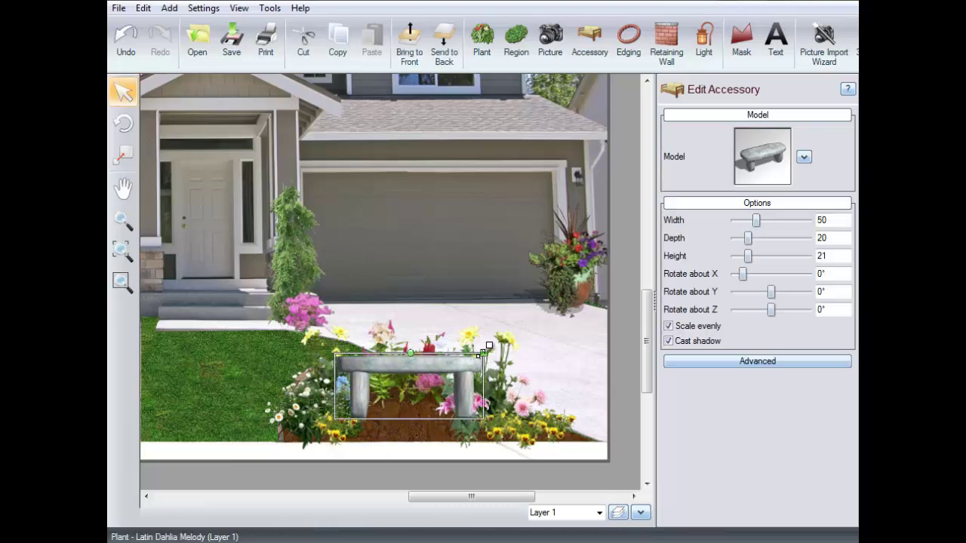
pyautogui.moveTo(489, 347)
pyautogui.mouseDown()
pyautogui.moveTo(464, 363)
pyautogui.moveTo(406, 359)
pyautogui.mouseUp()
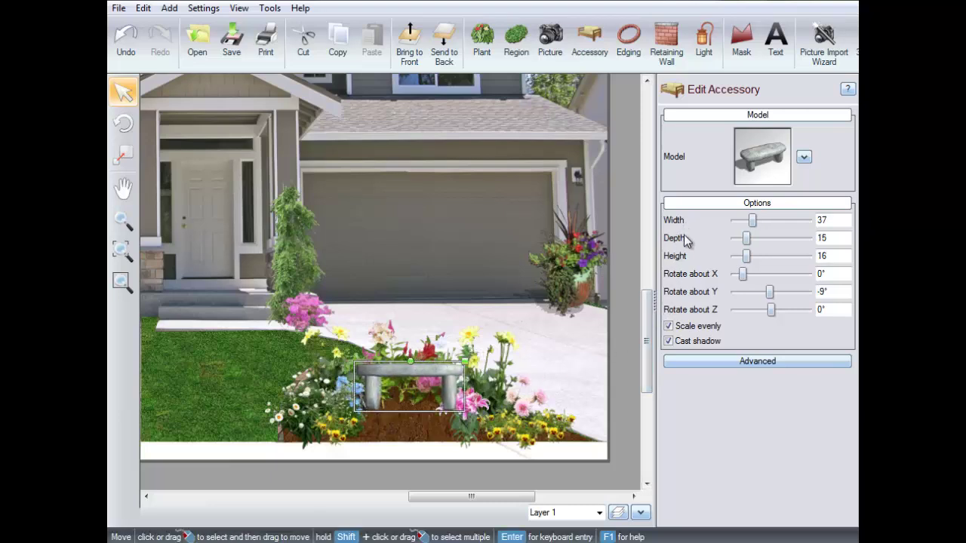
pyautogui.moveTo(770, 292)
pyautogui.moveTo(743, 274); pyautogui.dragTo(756, 274)
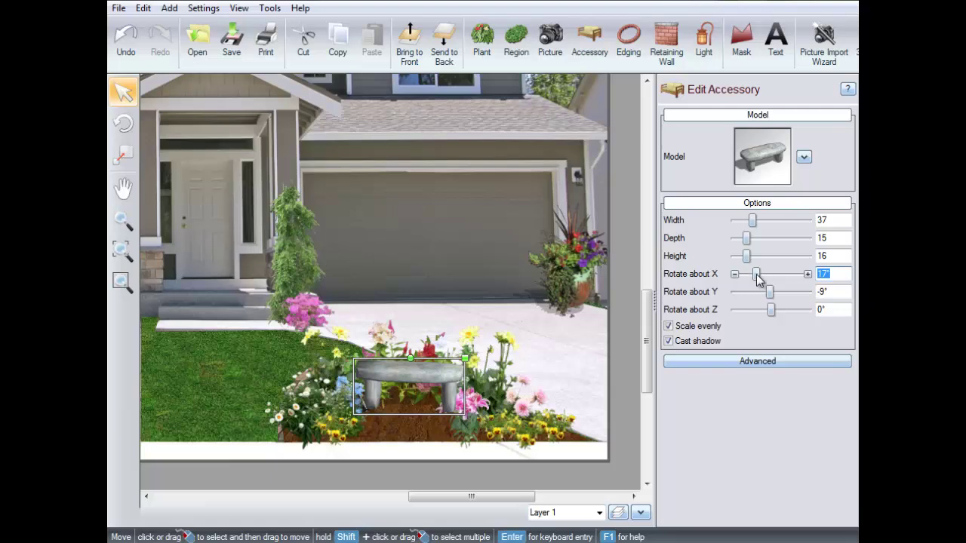
# Bring the lily in front of the bench leg, and keep the bench in front of the other flowers
pyautogui.click(474, 406)
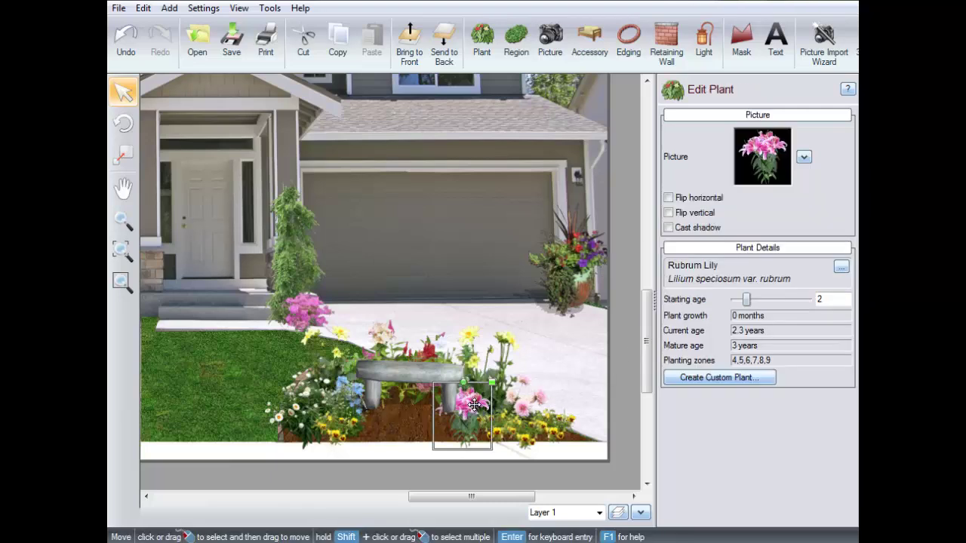
pyautogui.click(414, 55)
pyautogui.click(412, 372)
pyautogui.hotkey('ctrl', 'pagedown')
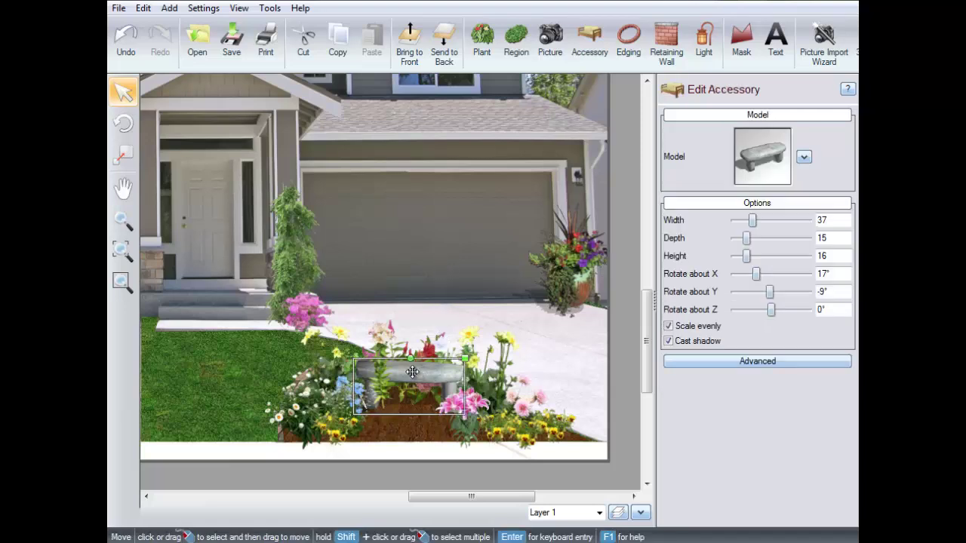
pyautogui.hotkey('ctrl', 'pageup')
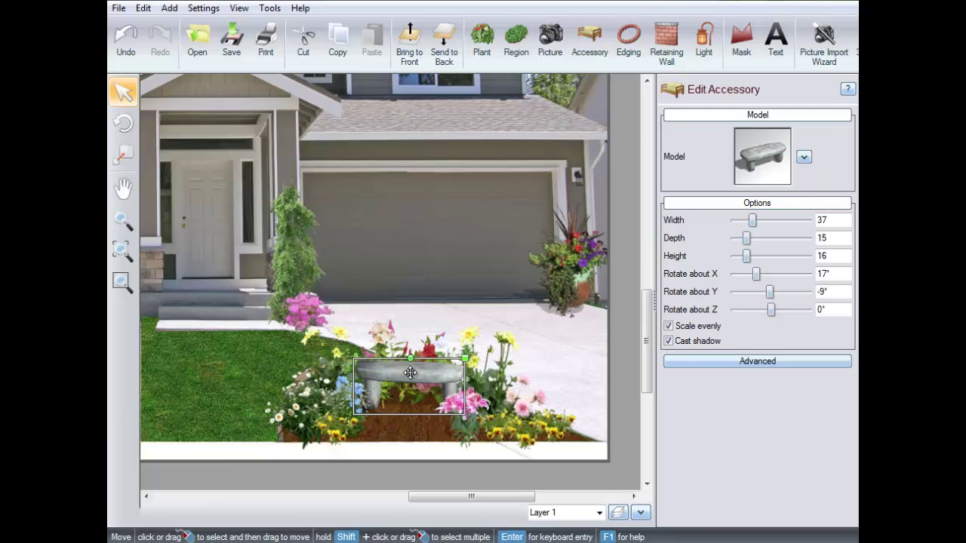
pyautogui.click(119, 7)
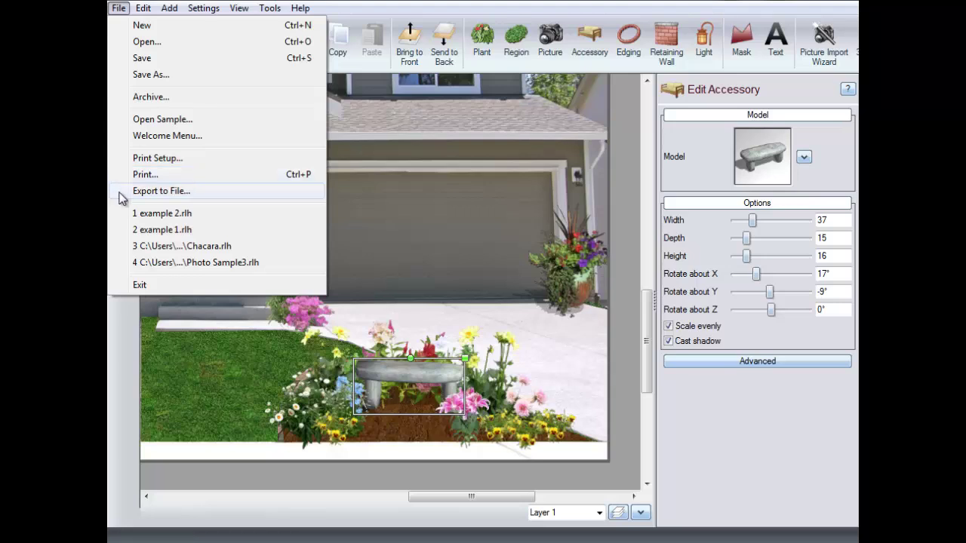
pyautogui.click(385, 472)
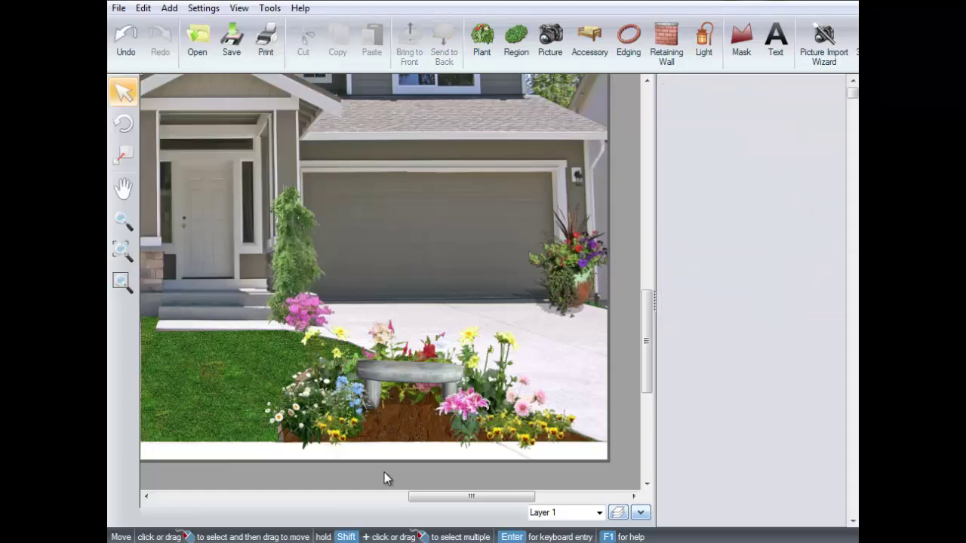